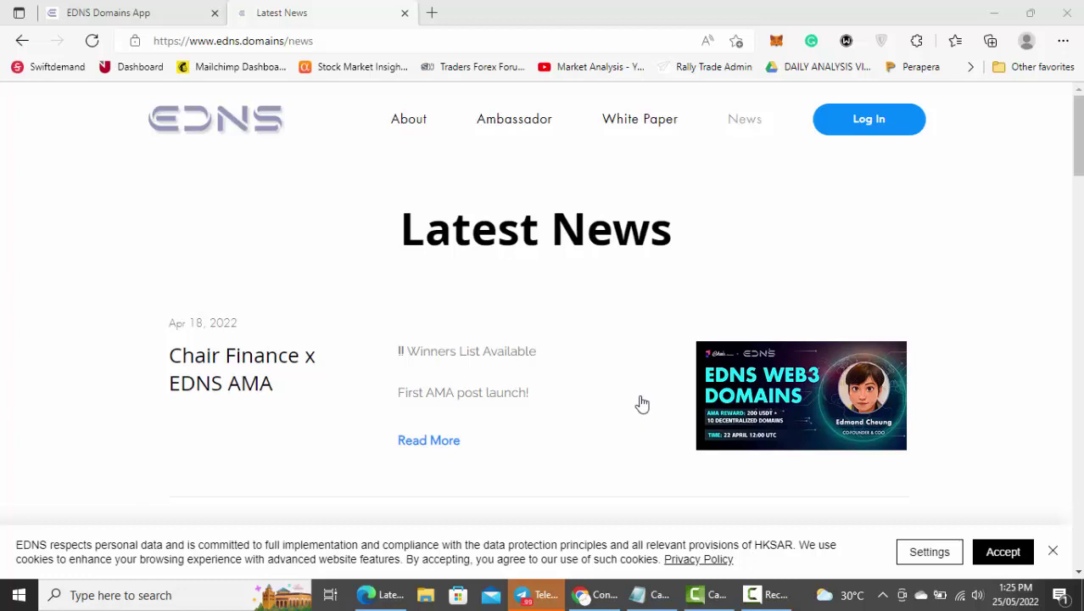
# Scroll through older EDNS news posts back to March 2022, then return to the top.
pyautogui.scroll(-1, 1080, 165)
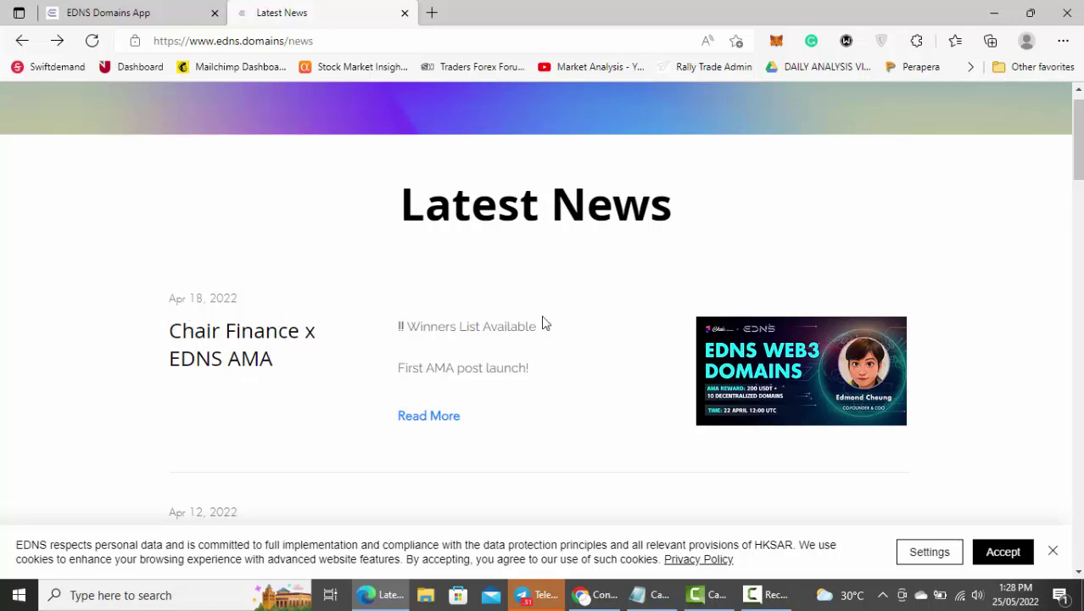
pyautogui.moveTo(1076, 138); pyautogui.dragTo(1076, 181)
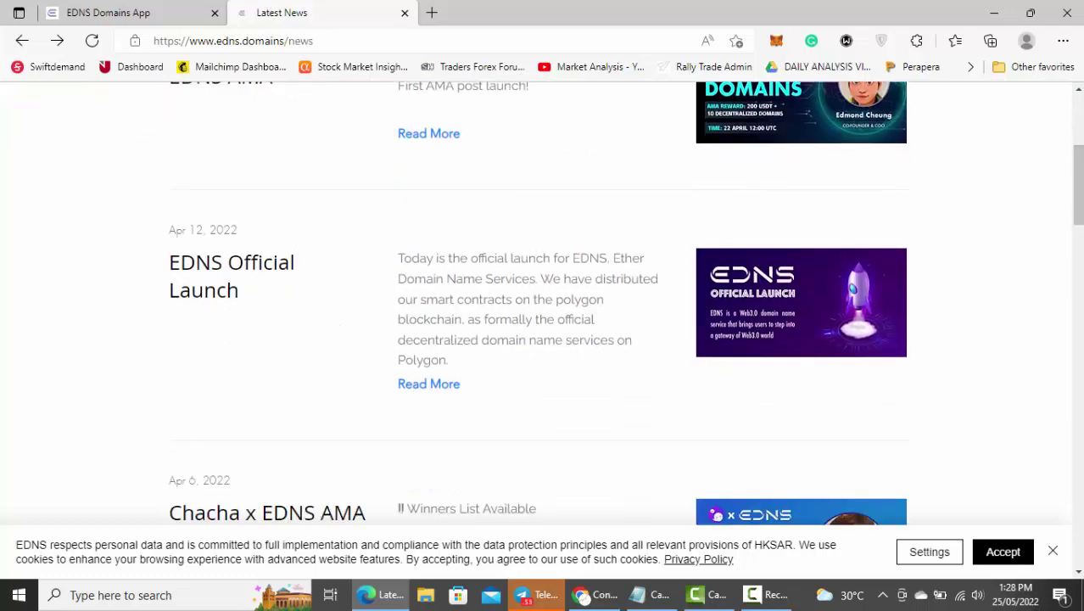
pyautogui.moveTo(1077, 181); pyautogui.dragTo(1077, 254)
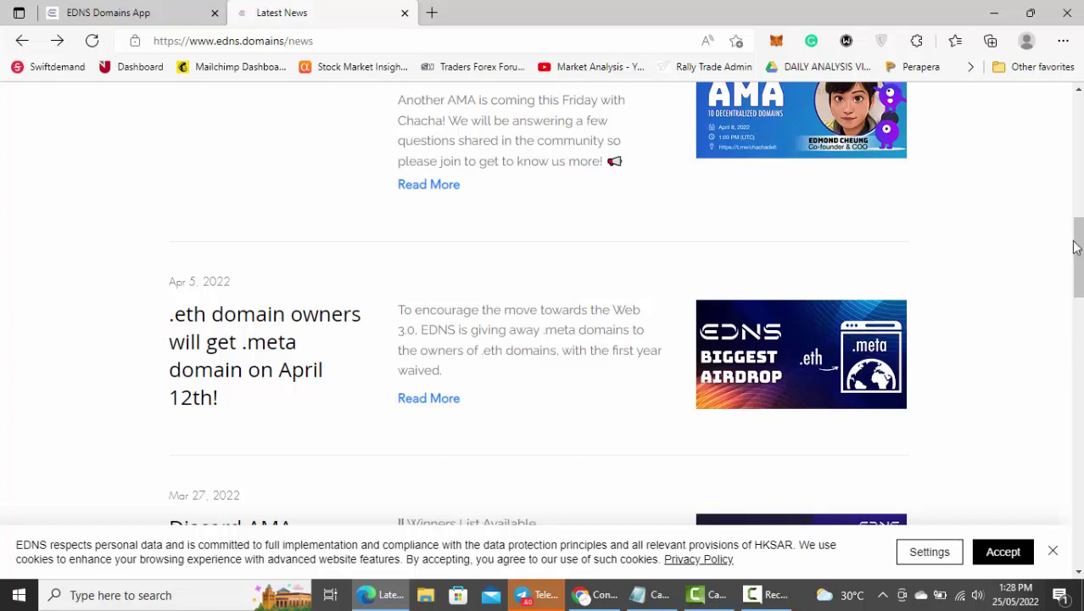
pyautogui.moveTo(1078, 254); pyautogui.dragTo(1078, 332)
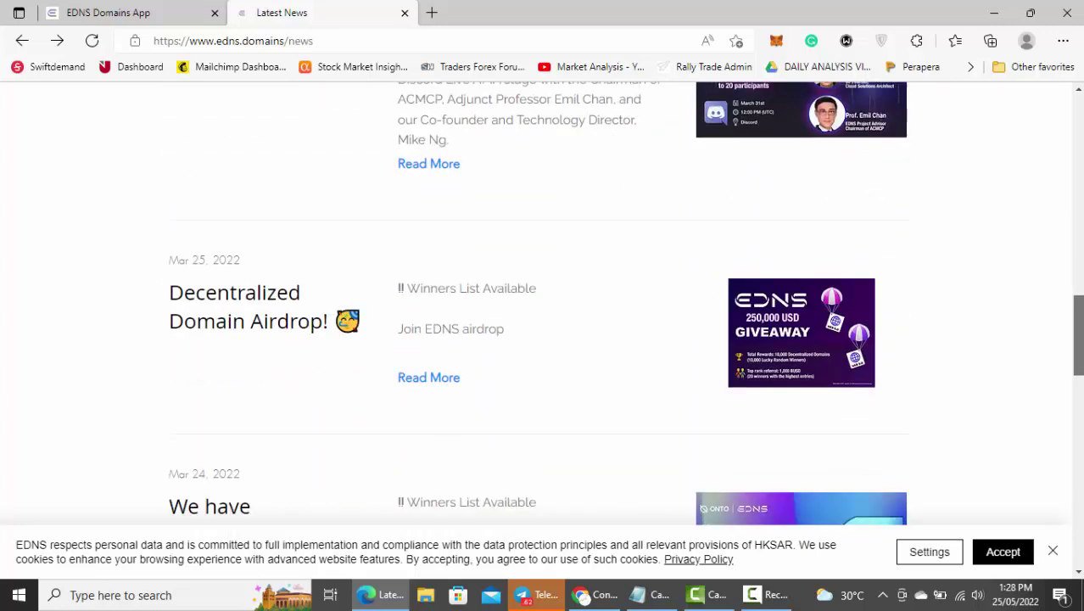
pyautogui.moveTo(1077, 332); pyautogui.dragTo(1079, 141)
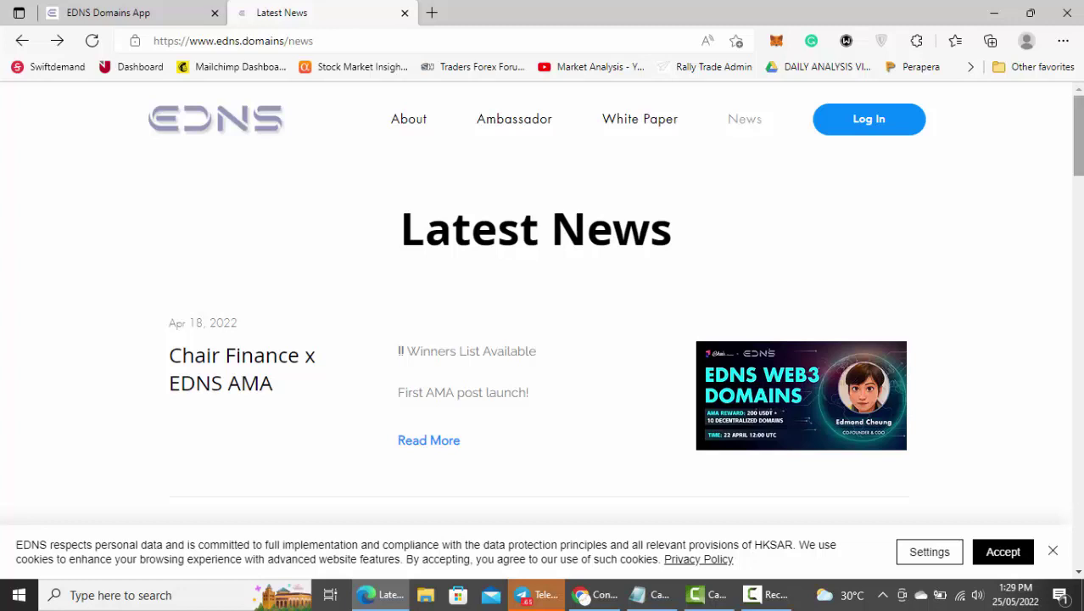
# Open app.edns.domains via Log In and search 'success' with the .meta extension.
pyautogui.click(864, 125)
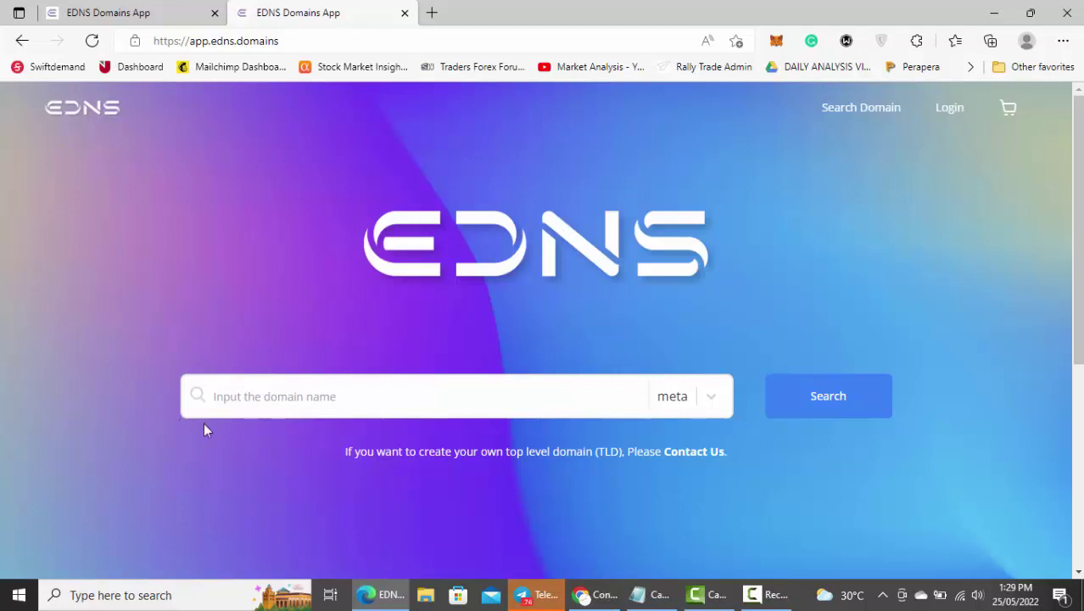
pyautogui.click(283, 399)
pyautogui.write('succ')
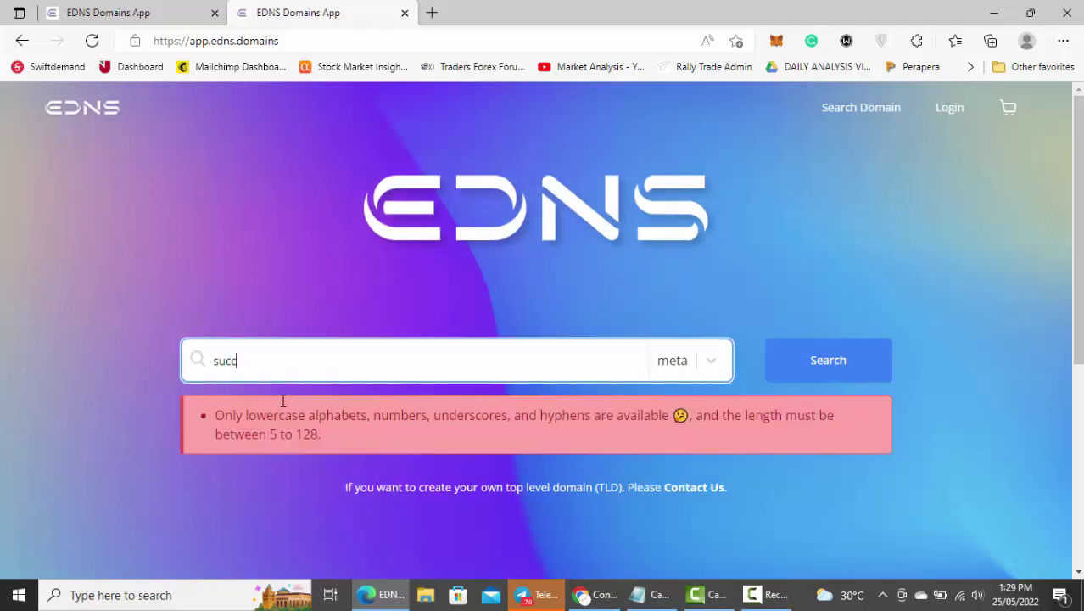
pyautogui.write('ess')
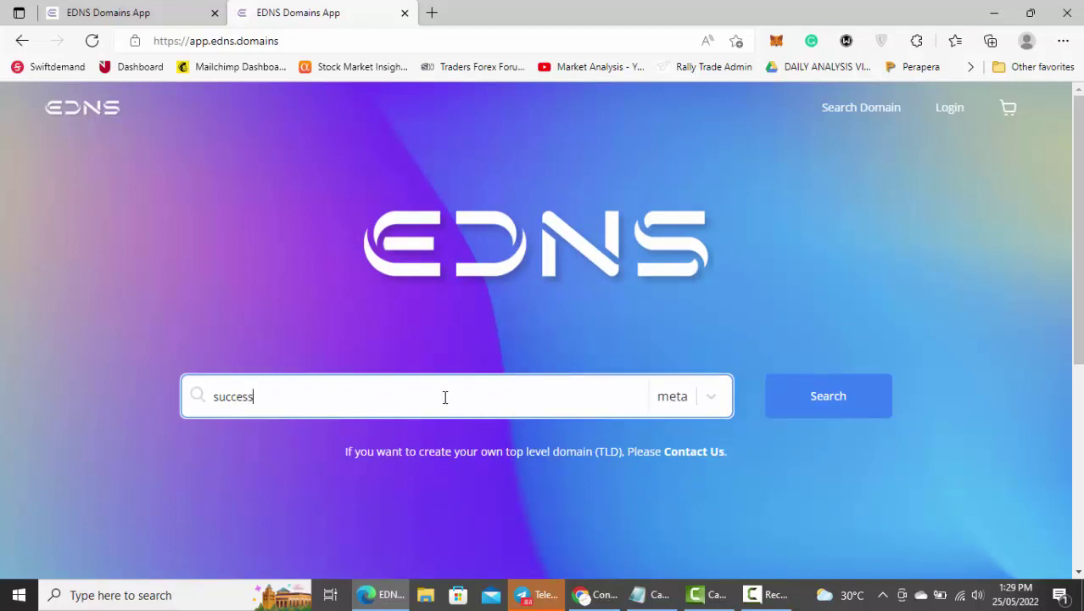
pyautogui.click(846, 399)
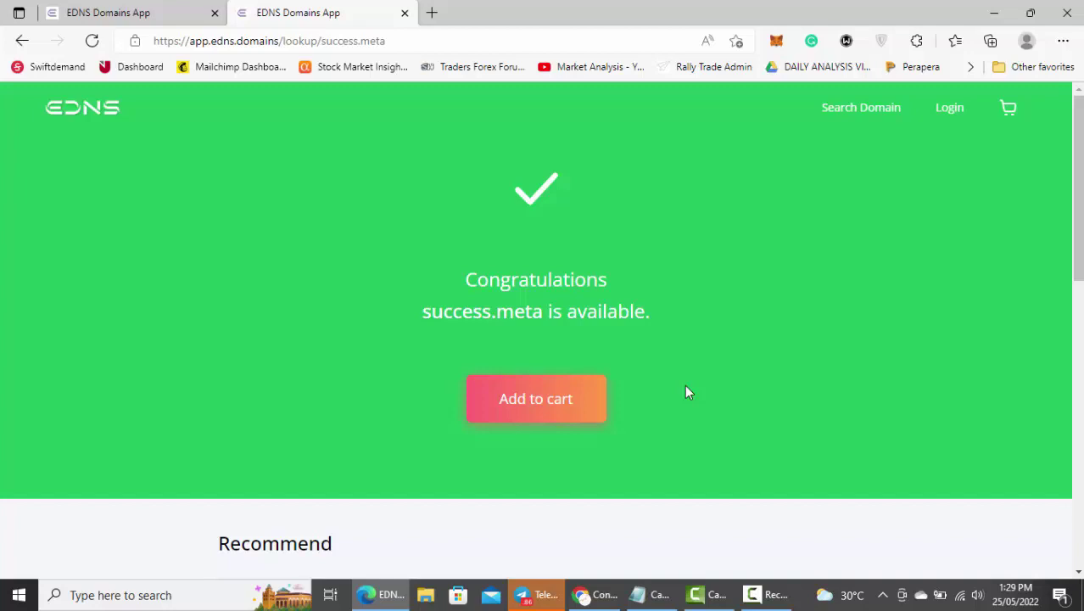
# Add the success.meta result to the cart, which brings up the login page.
pyautogui.click(548, 404)
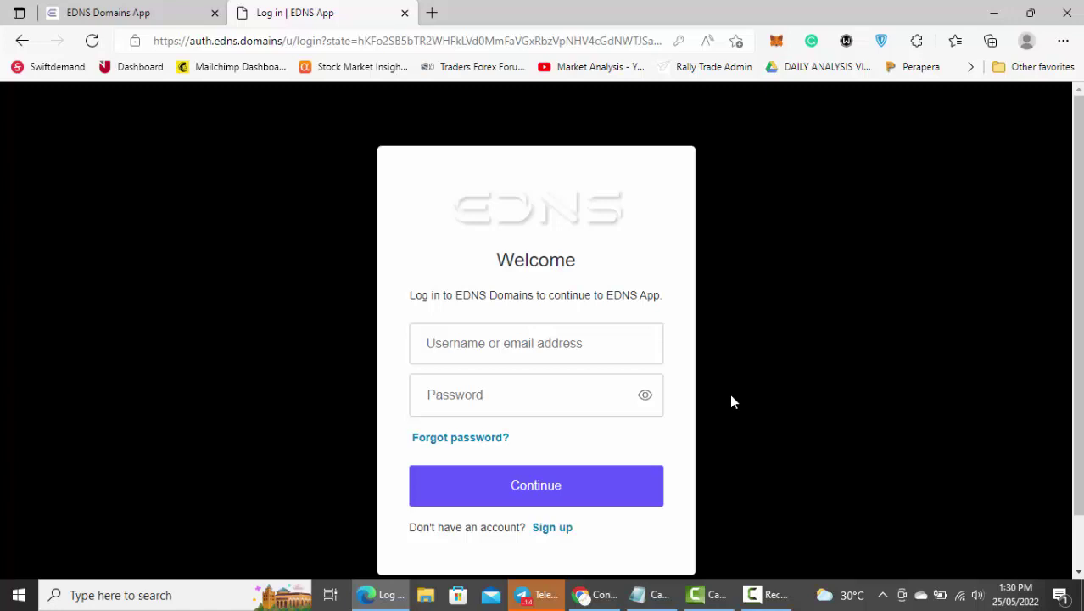
# Switch to sign-up and enter username 'success', a saved email, and a strong password.
pyautogui.click(552, 528)
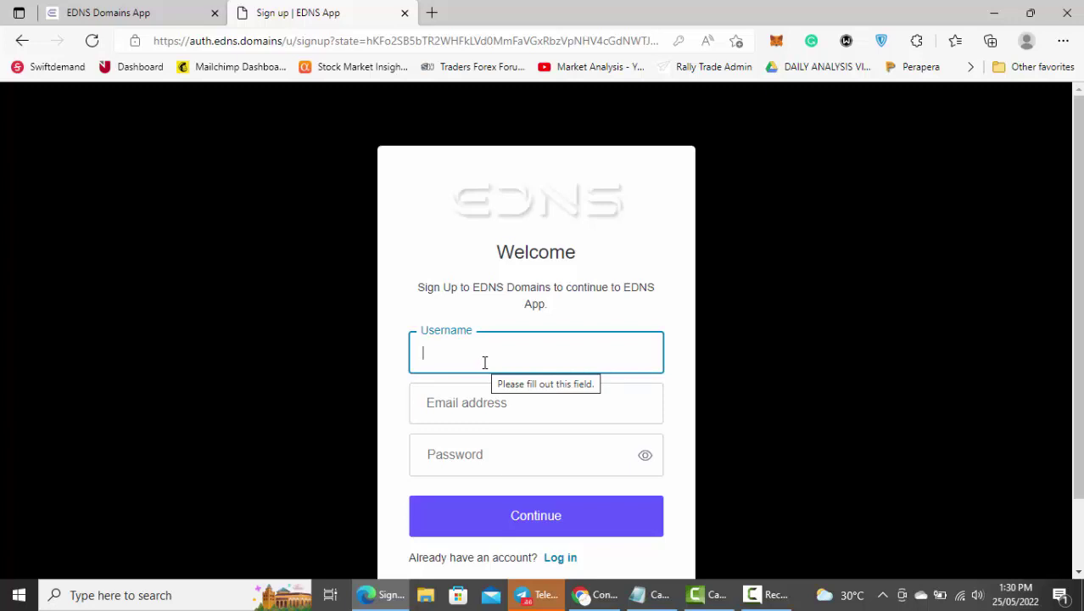
pyautogui.write('su')
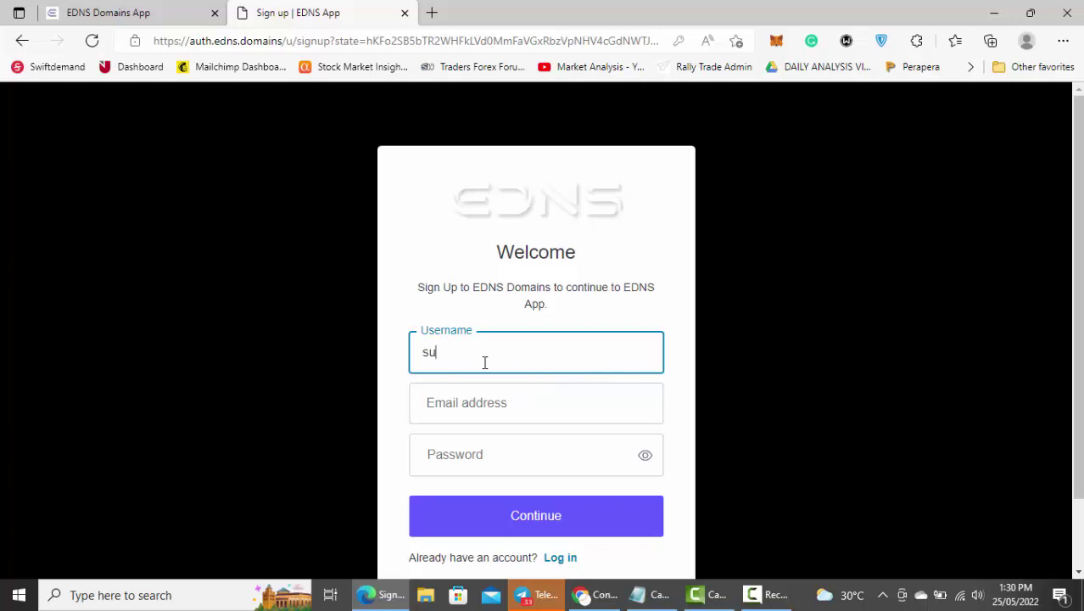
pyautogui.write('ccess')
pyautogui.click(542, 391)
pyautogui.click(777, 417)
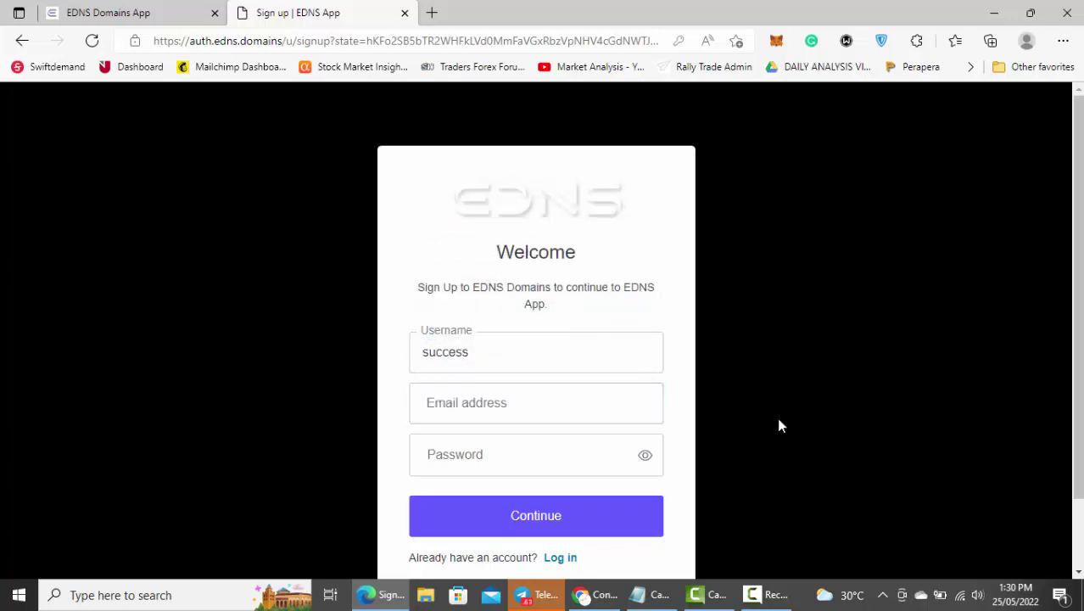
pyautogui.click(439, 412)
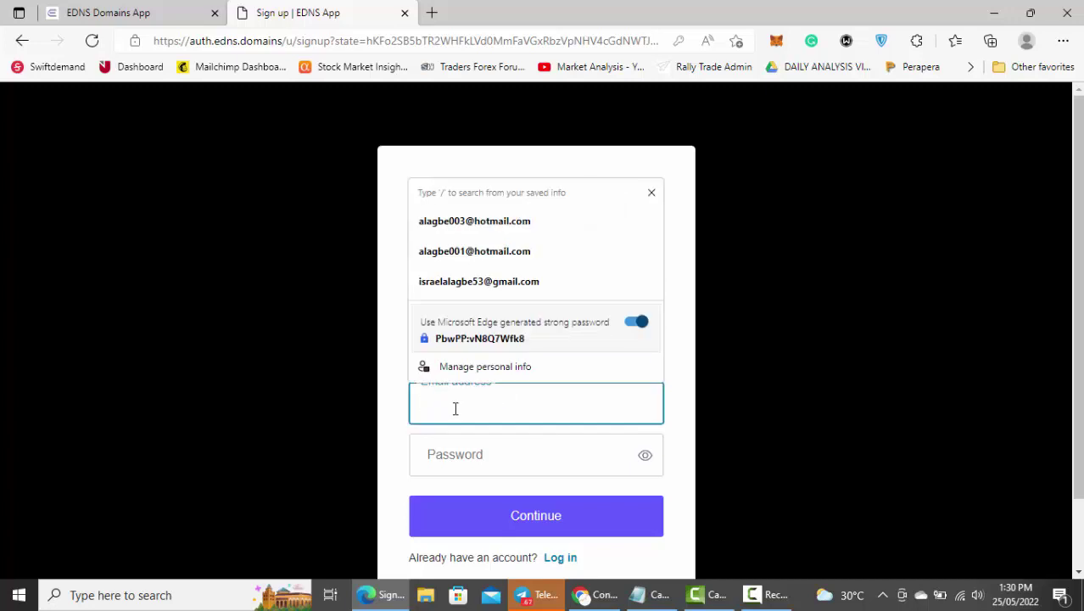
pyautogui.click(845, 438)
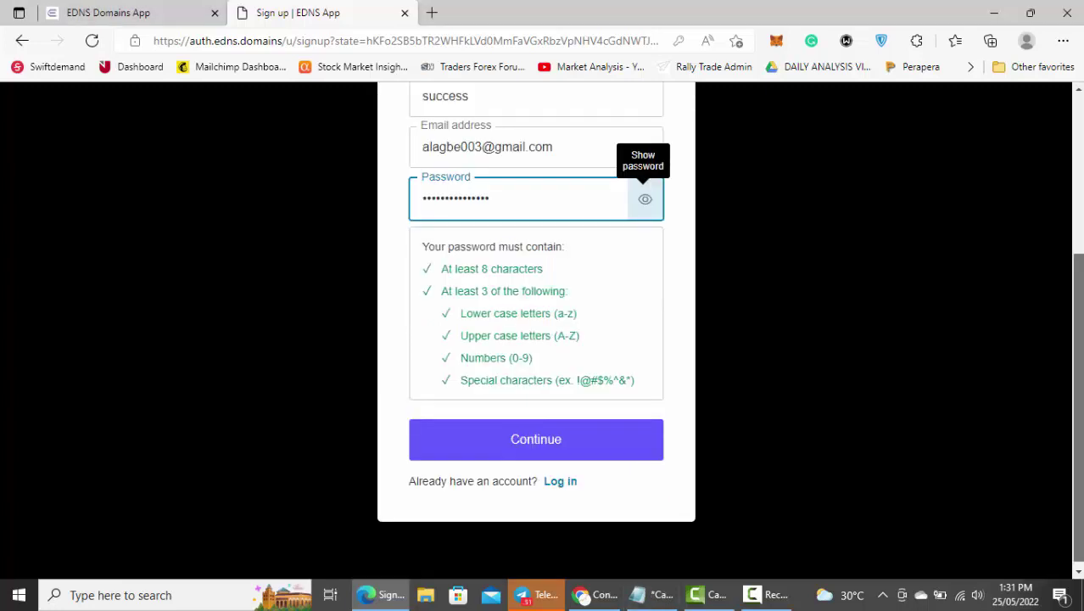
pyautogui.scroll(-1, 645, 198)
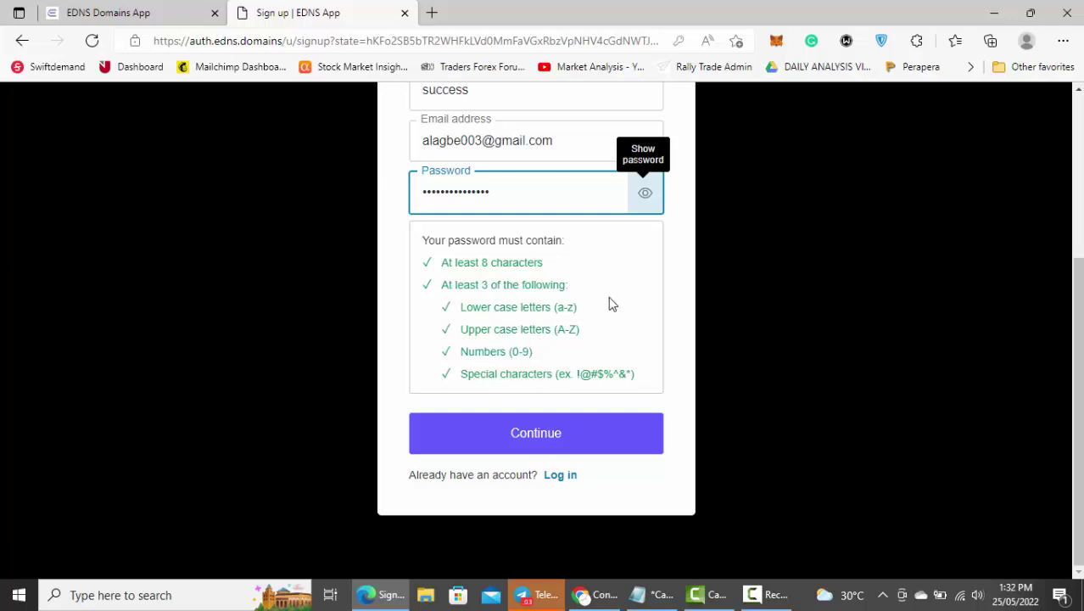
# Submit the sign-up, accept the Authorize App request, and search 'success' again.
pyautogui.click(548, 432)
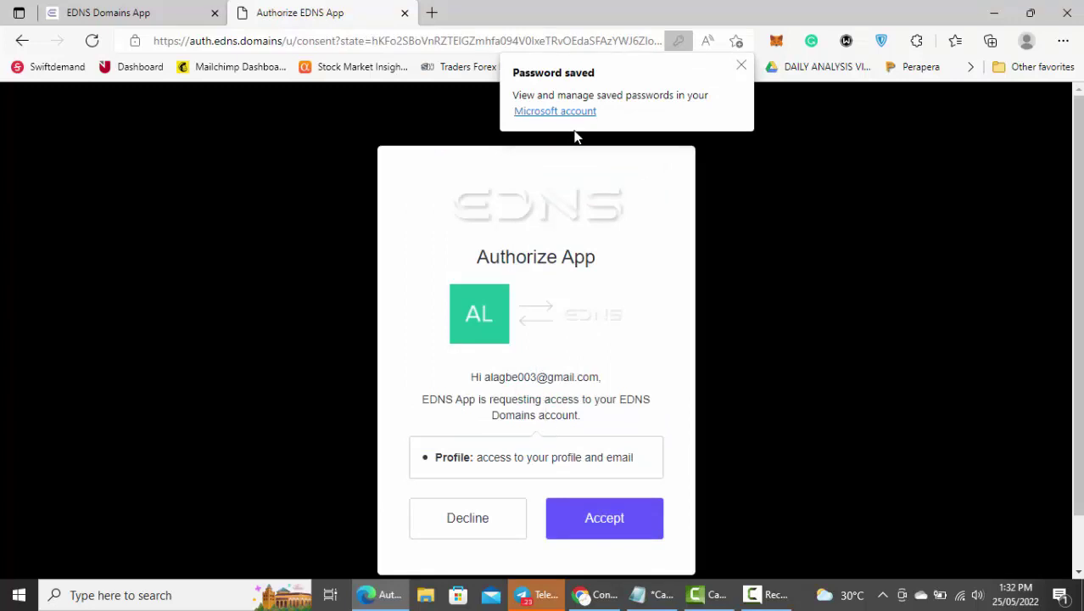
pyautogui.click(604, 525)
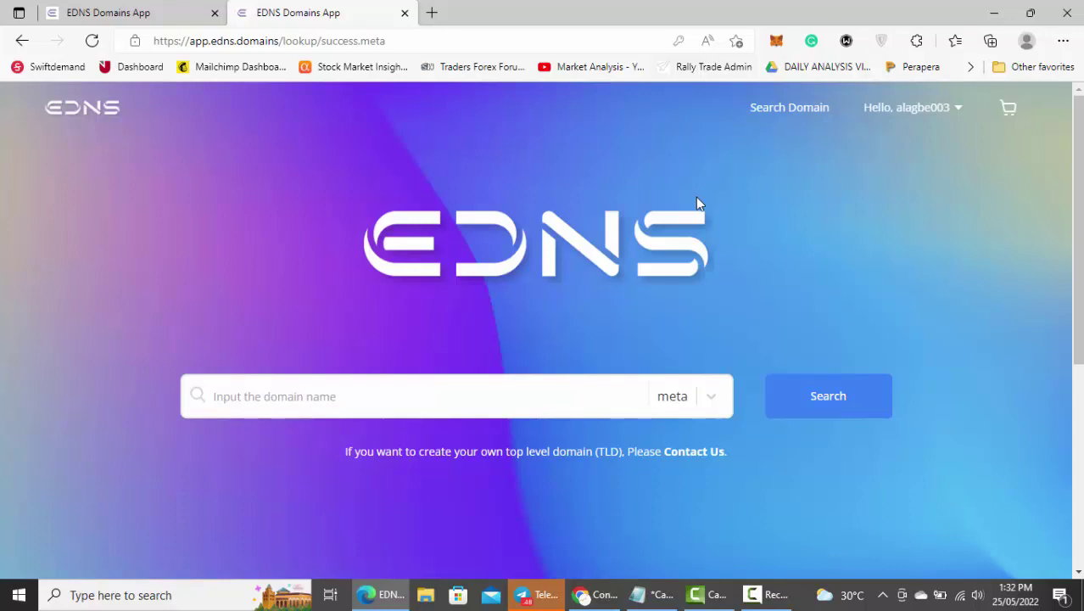
pyautogui.click(499, 397)
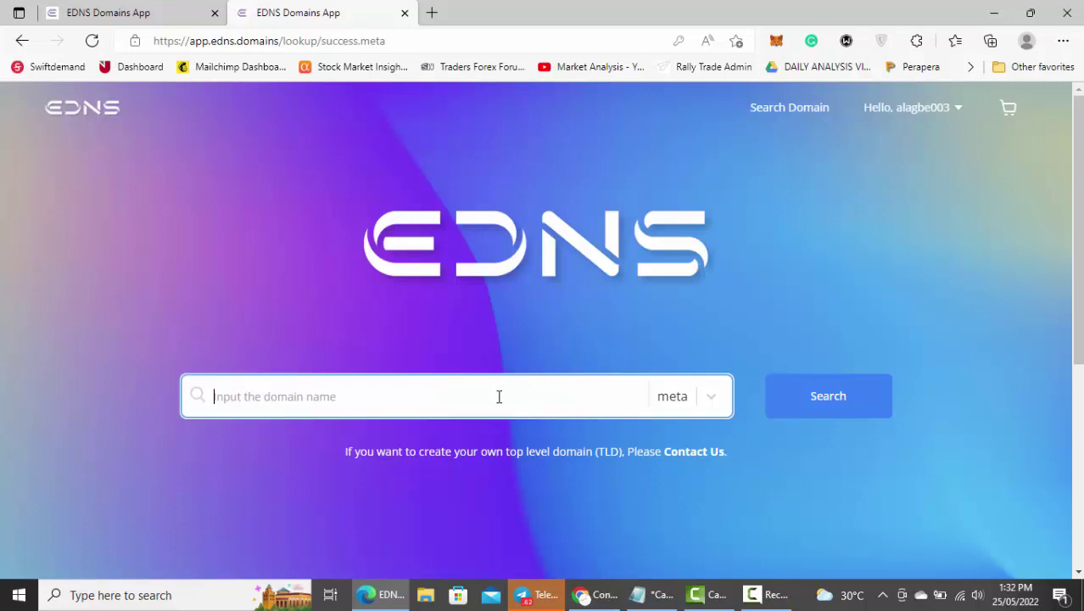
pyautogui.write('success')
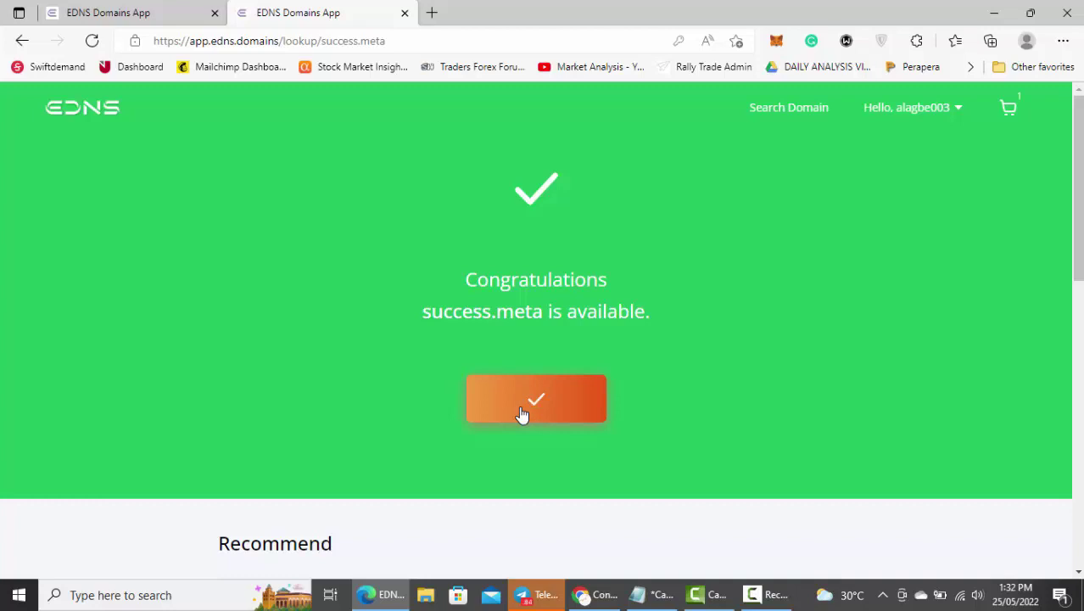
# Review success.meta at USD 25 in the cart and its wallet and billing warning.
pyautogui.click(1008, 109)
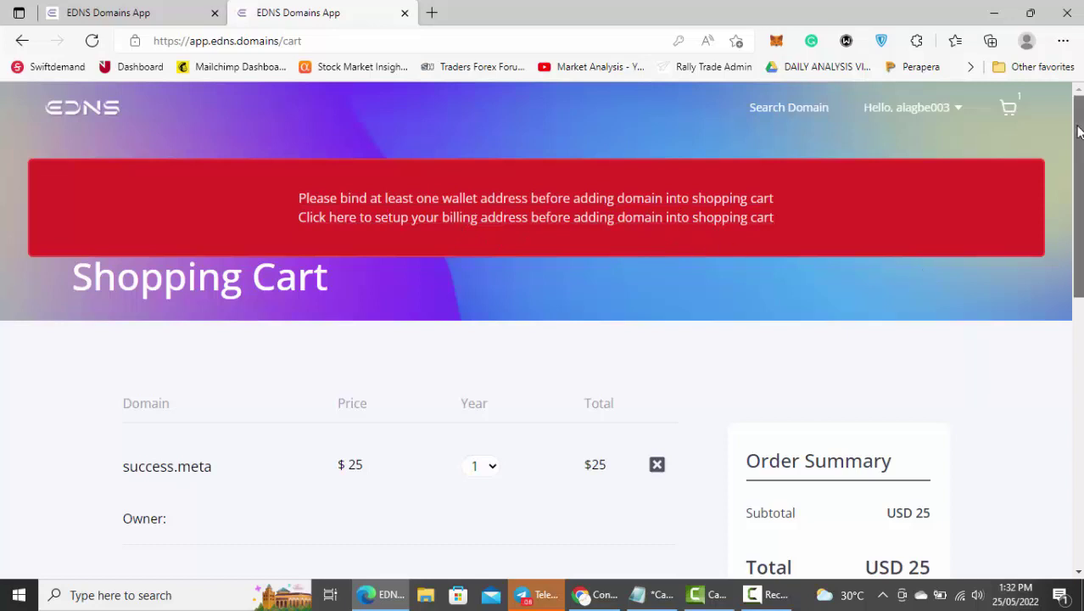
pyautogui.scroll(-2, 1077, 132)
pyautogui.scroll(2, 975, 127)
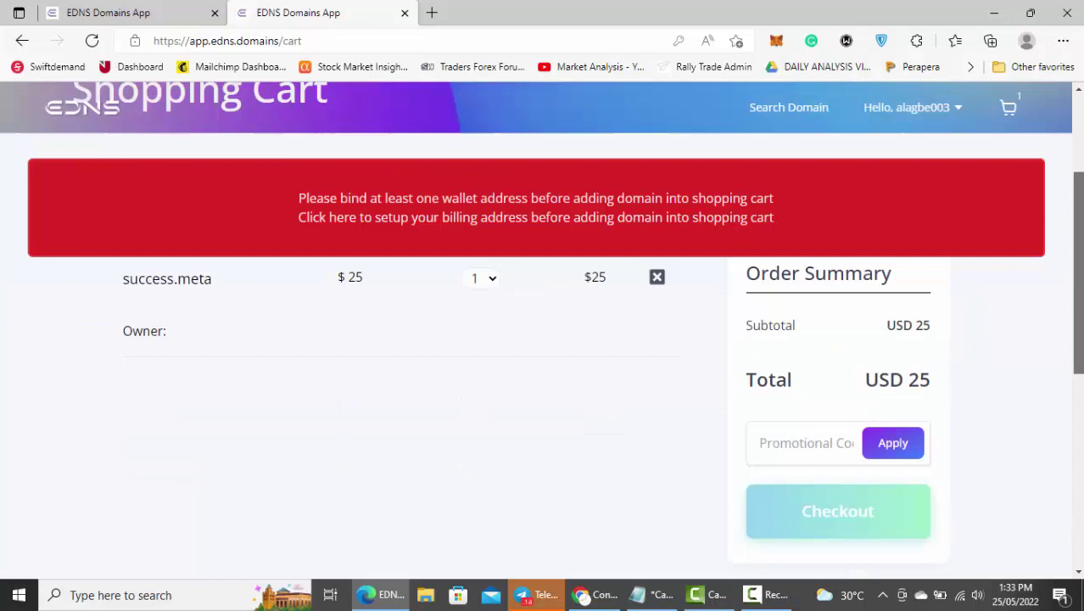
pyautogui.scroll(-4, 1081, 325)
pyautogui.moveTo(1081, 325); pyautogui.dragTo(1079, 191)
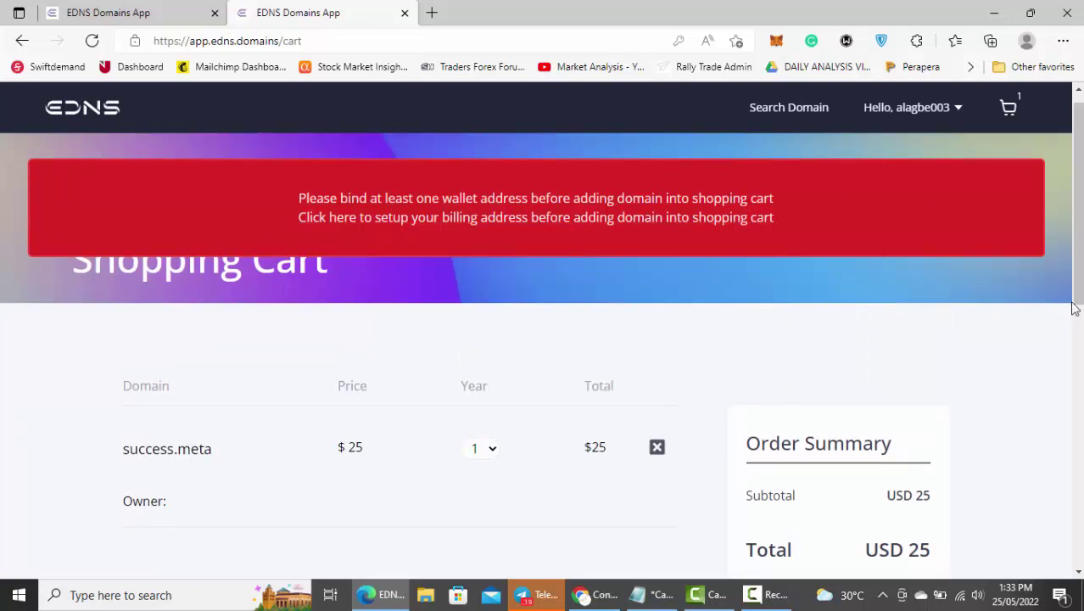
pyautogui.moveTo(1080, 253)
pyautogui.mouseDown()
pyautogui.moveTo(1079, 333)
pyautogui.moveTo(1079, 246)
pyautogui.mouseUp()
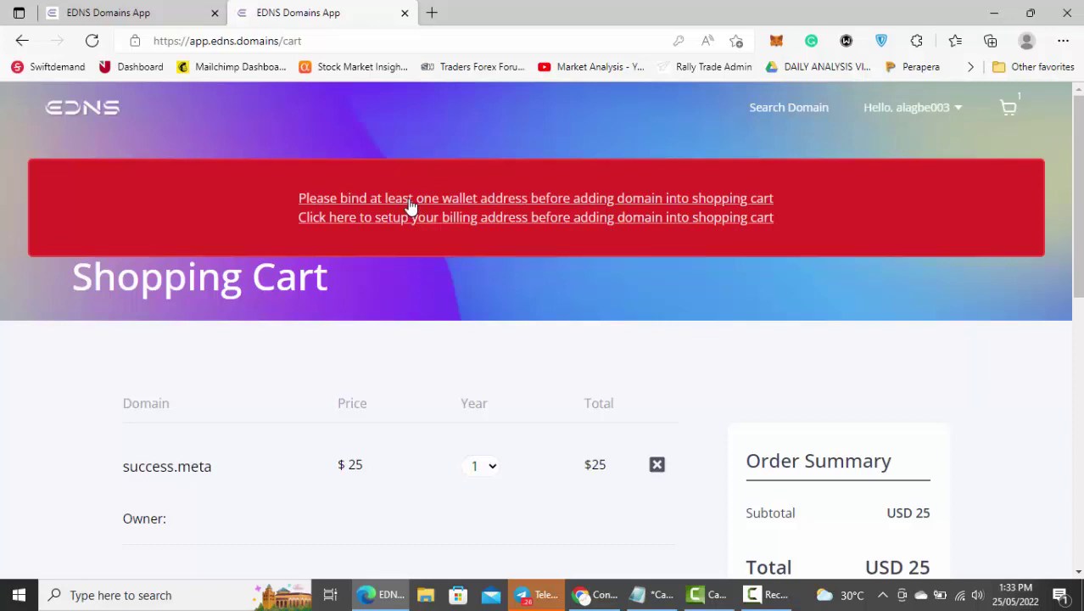
# Follow the bind-wallet link to My Account and look over its wallet and billing prompts.
pyautogui.click(411, 206)
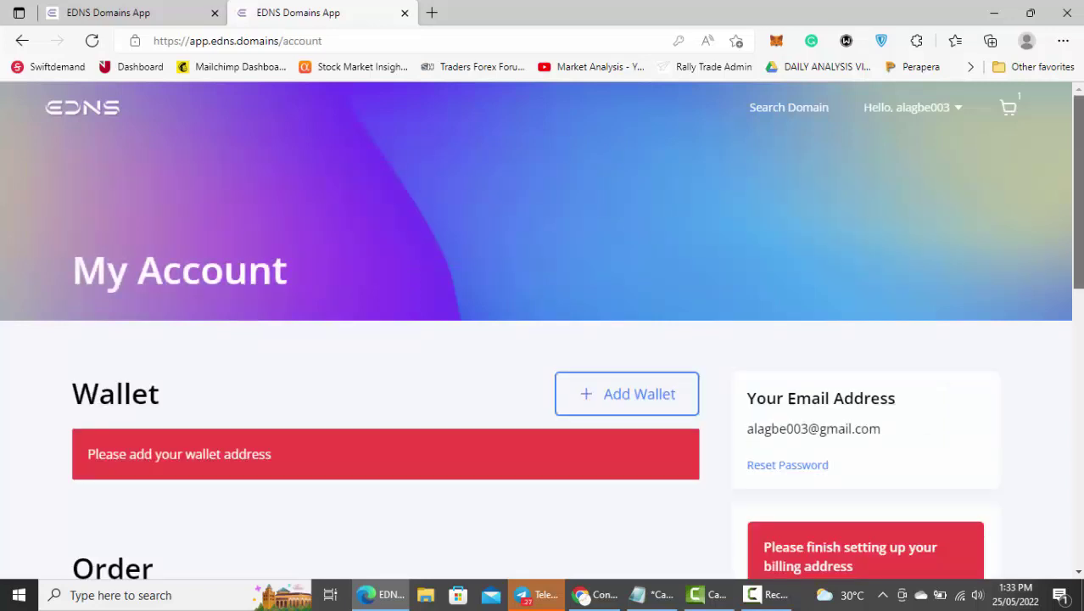
pyautogui.moveTo(1079, 153); pyautogui.dragTo(1079, 219)
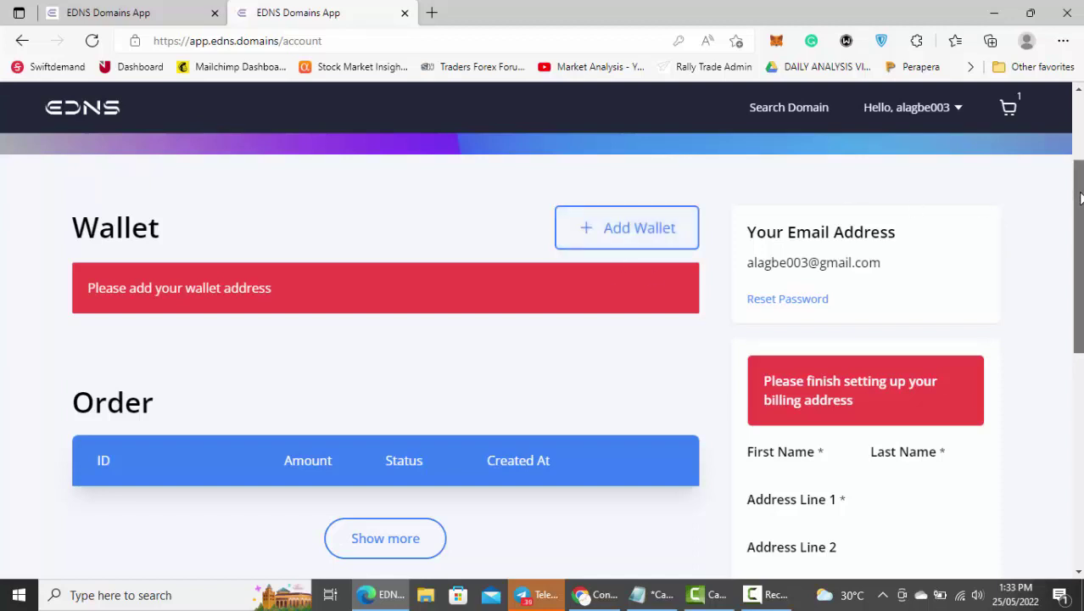
pyautogui.scroll(-3, 950, 305)
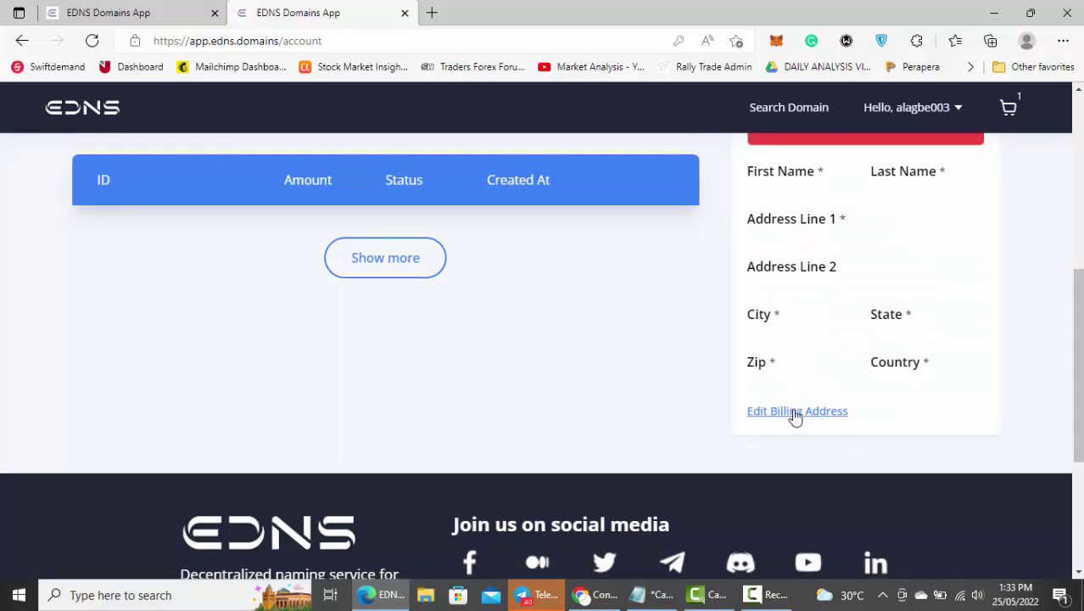
pyautogui.scroll(3, 810, 356)
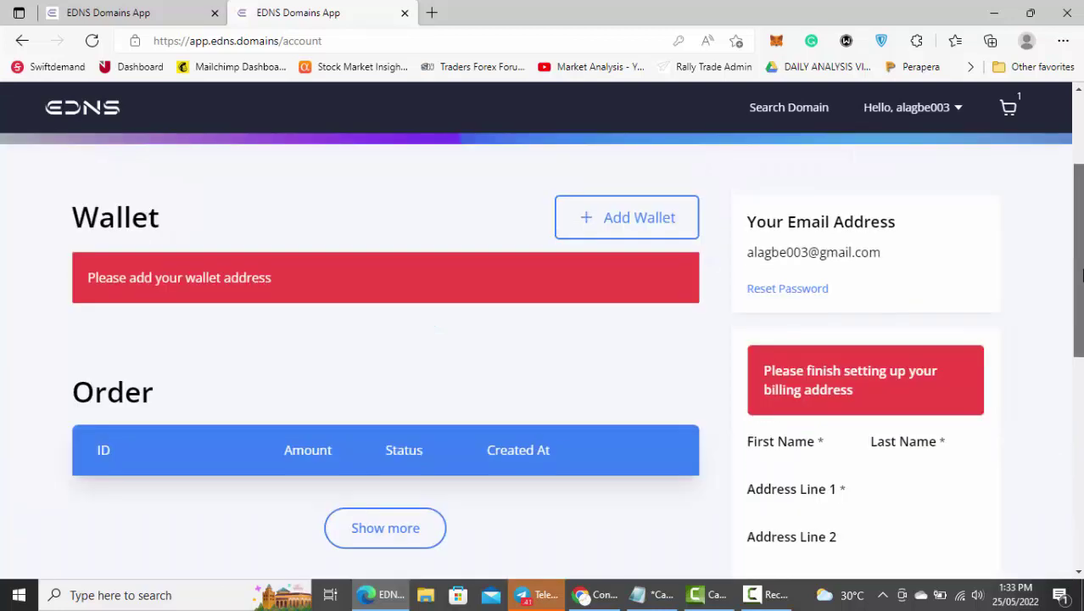
# Start adding a wallet to the account and pick MetaMask as the wallet type.
pyautogui.click(605, 215)
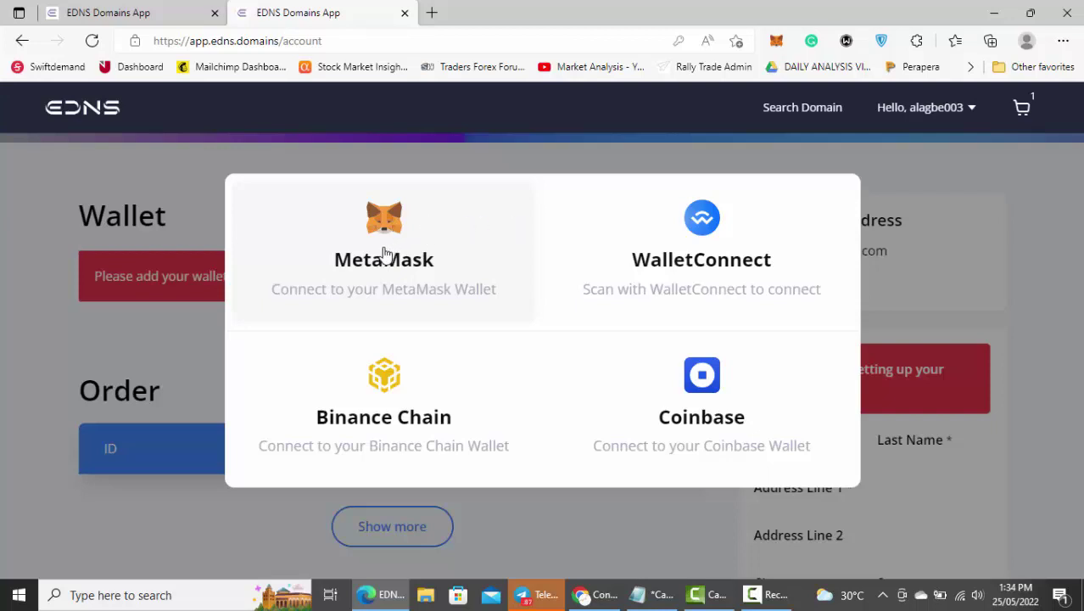
pyautogui.click(384, 252)
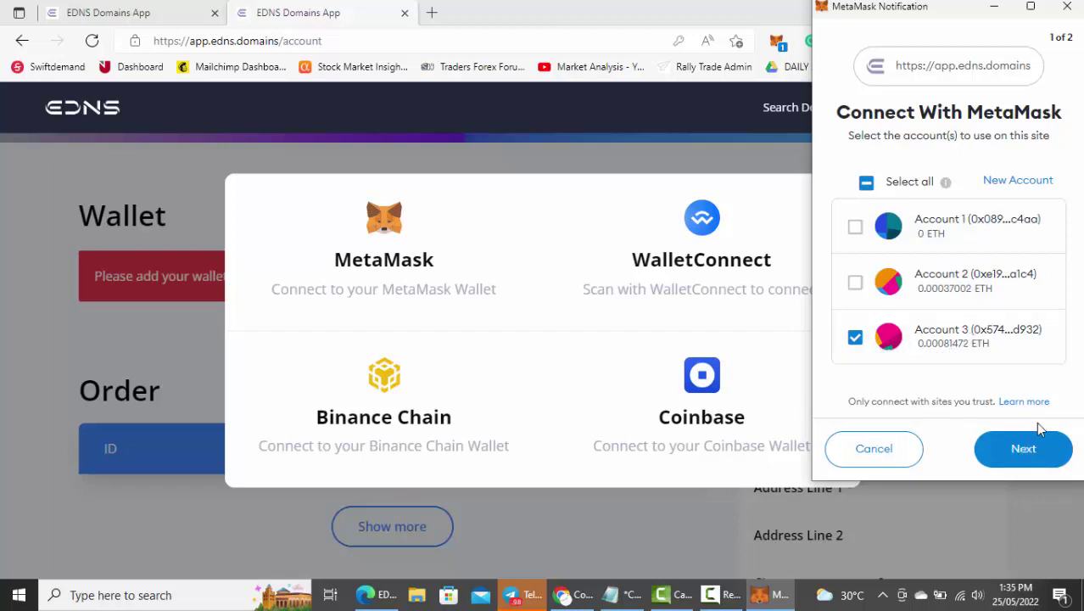
# Connect MetaMask Account 3 to the EDNS site.
pyautogui.click(1024, 455)
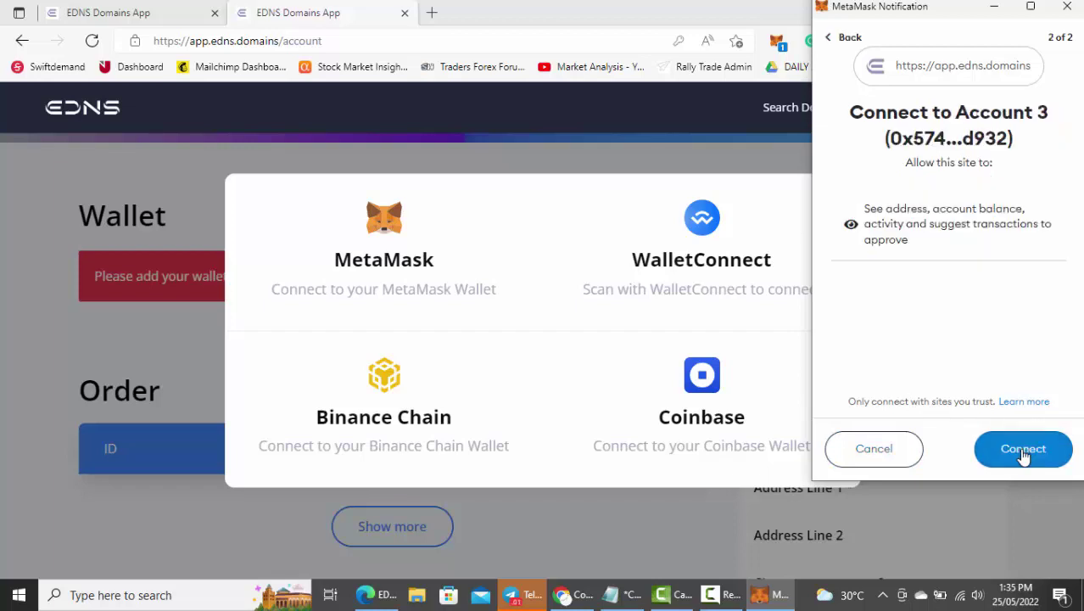
pyautogui.click(1024, 450)
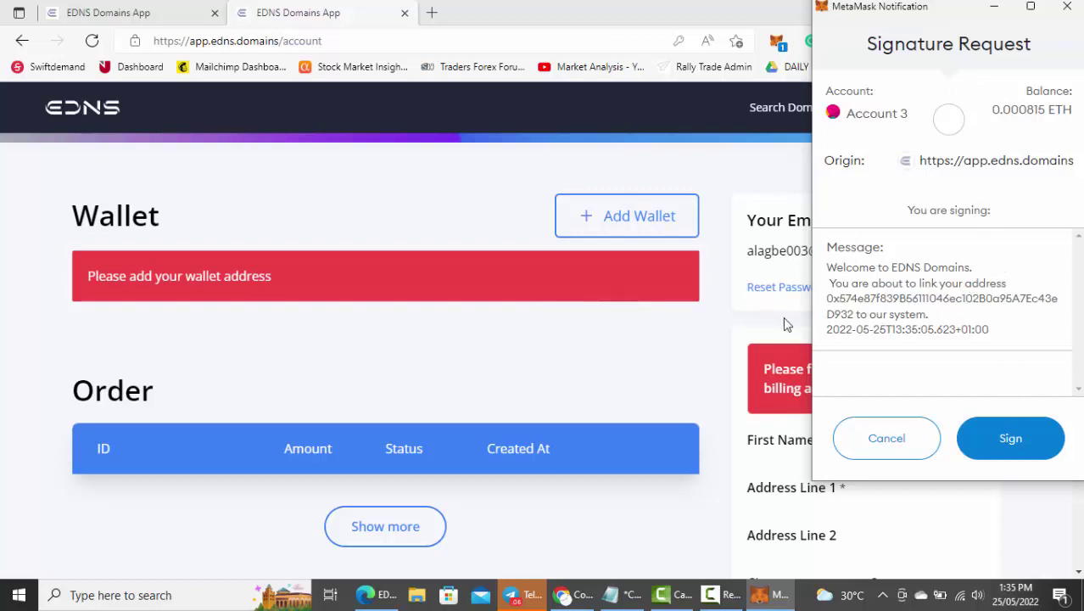
# Sign the MetaMask request, linking Account 3 as the default MATIC wallet.
pyautogui.click(1012, 437)
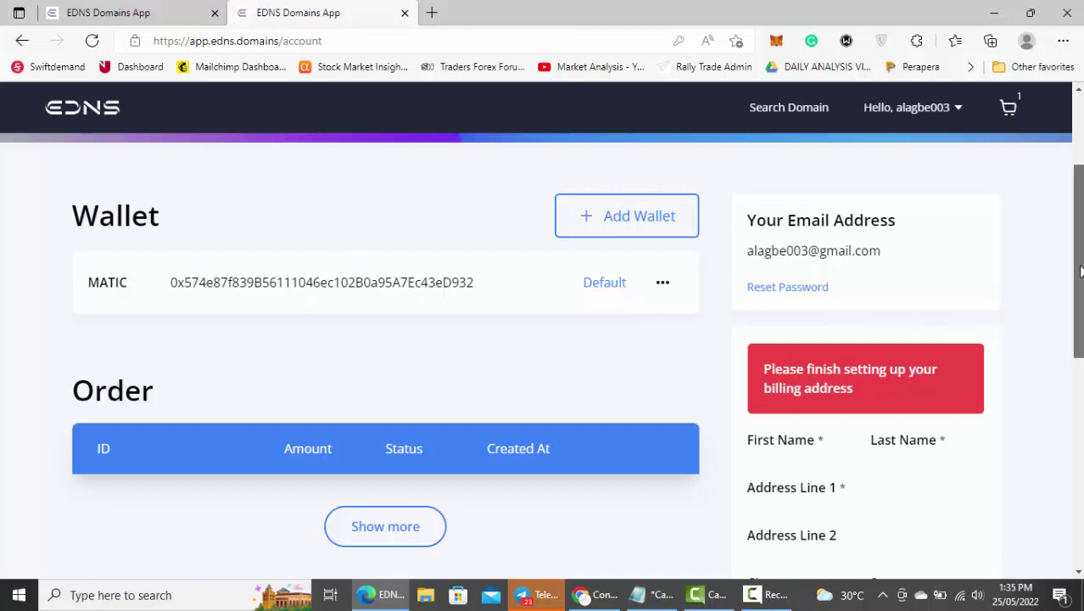
# Open Edit Billing Address on the account page and start entering the billing first name.
pyautogui.scroll(-2, 1081, 270)
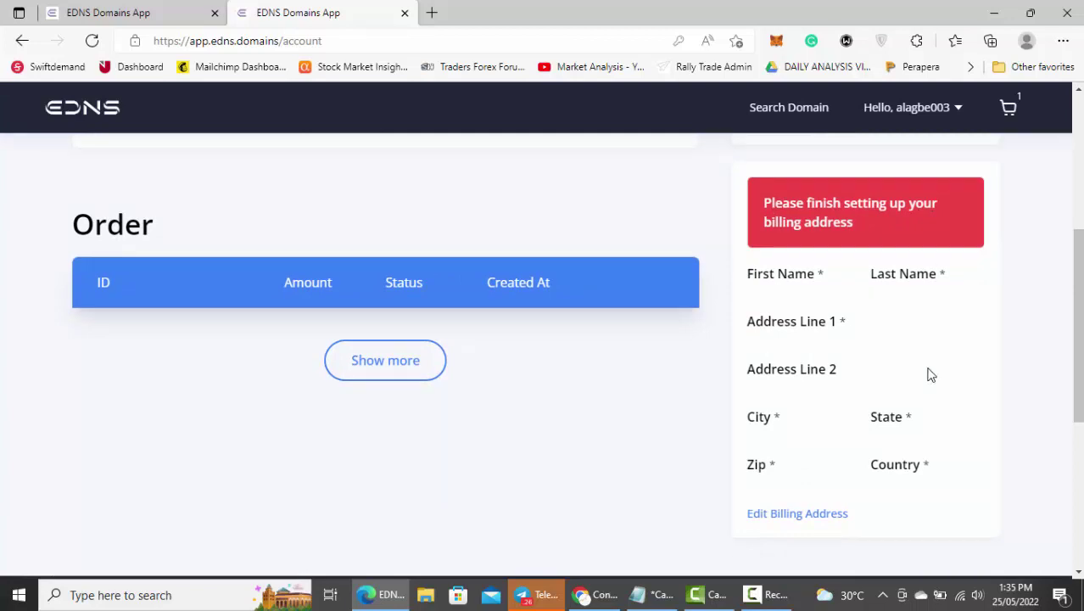
pyautogui.click(792, 514)
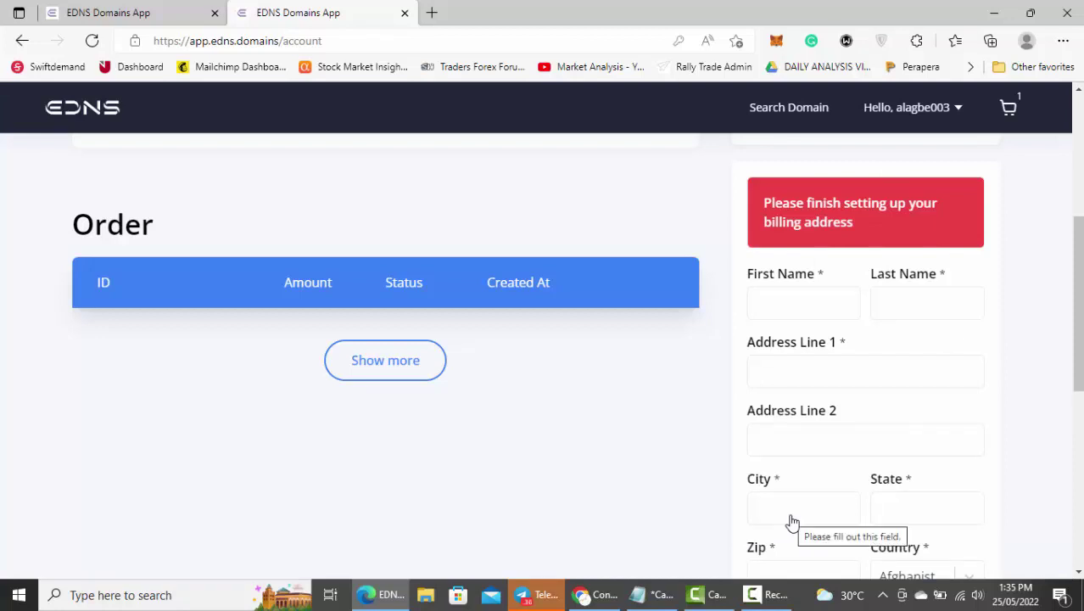
pyautogui.click(786, 306)
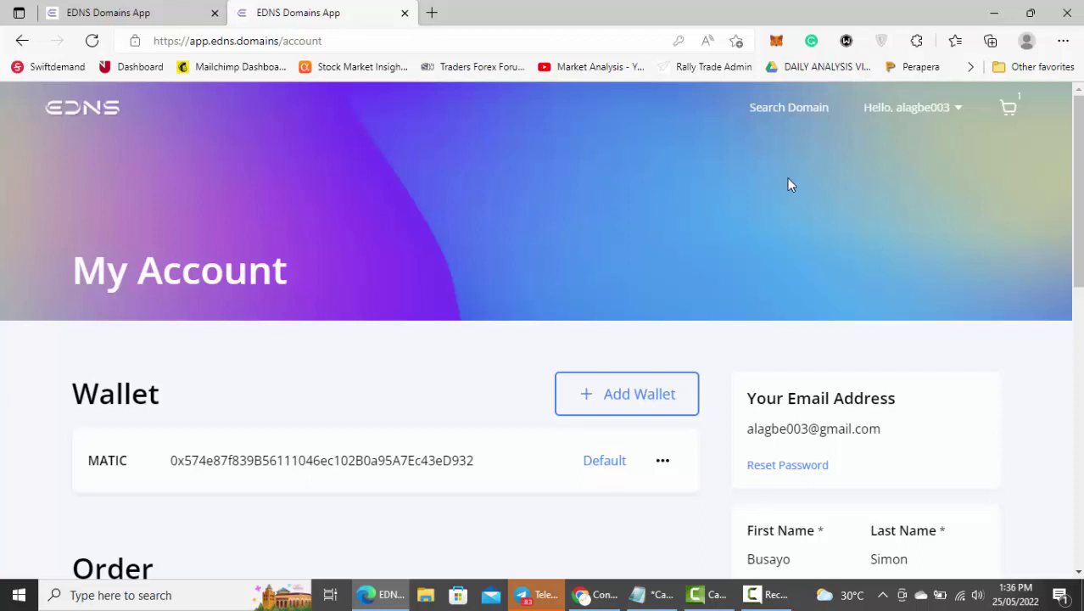
# Return to the shopping cart and proceed to checkout for success.meta.
pyautogui.click(1010, 107)
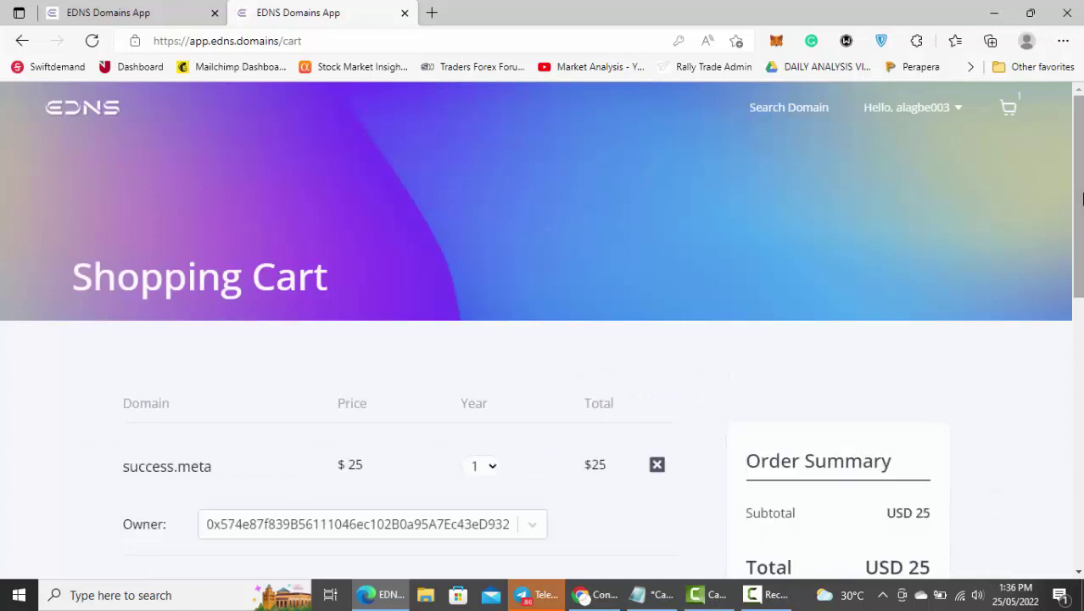
pyautogui.moveTo(1083, 197)
pyautogui.mouseDown()
pyautogui.moveTo(1083, 335)
pyautogui.moveTo(1081, 291)
pyautogui.mouseUp()
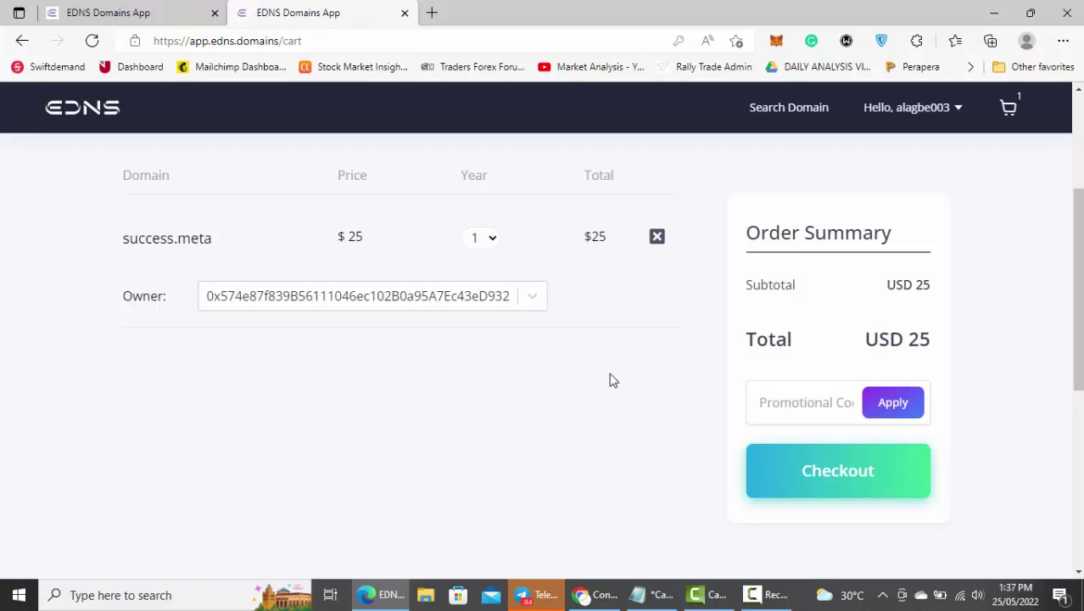
pyautogui.click(816, 475)
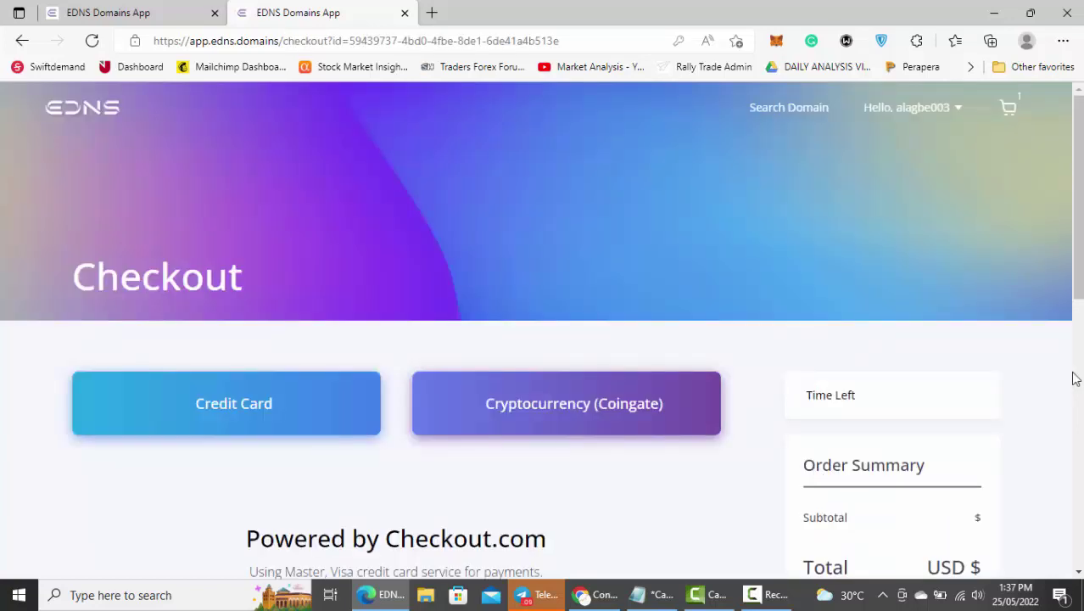
# Pay for success.meta by card using Pay Now under 'Powered by Checkout.com'.
pyautogui.scroll(-2, 1081, 277)
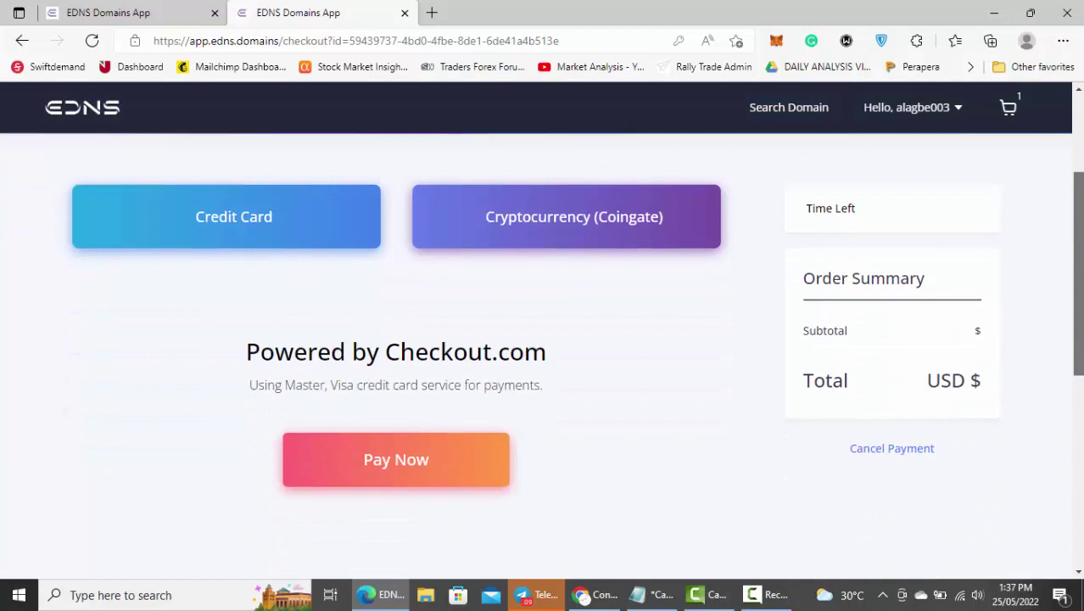
pyautogui.scroll(2, 1081, 277)
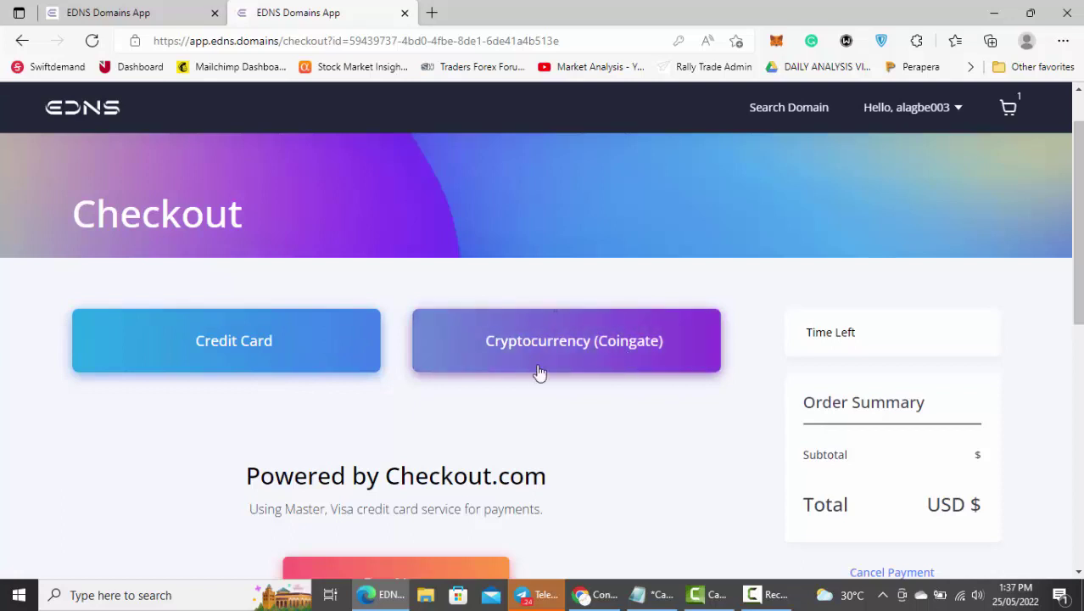
pyautogui.rightClick(577, 340)
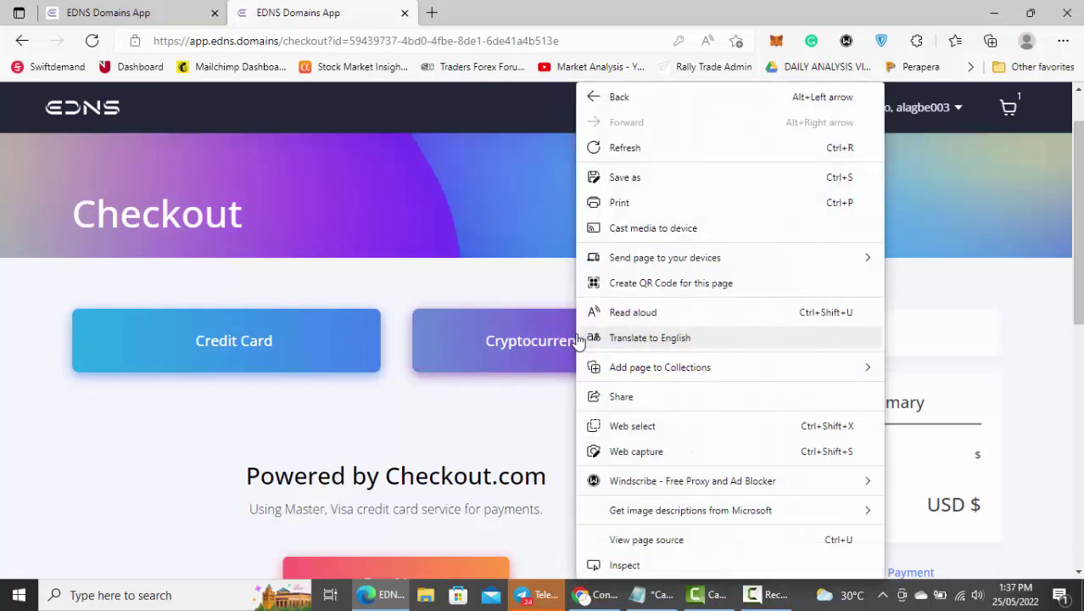
pyautogui.click(371, 422)
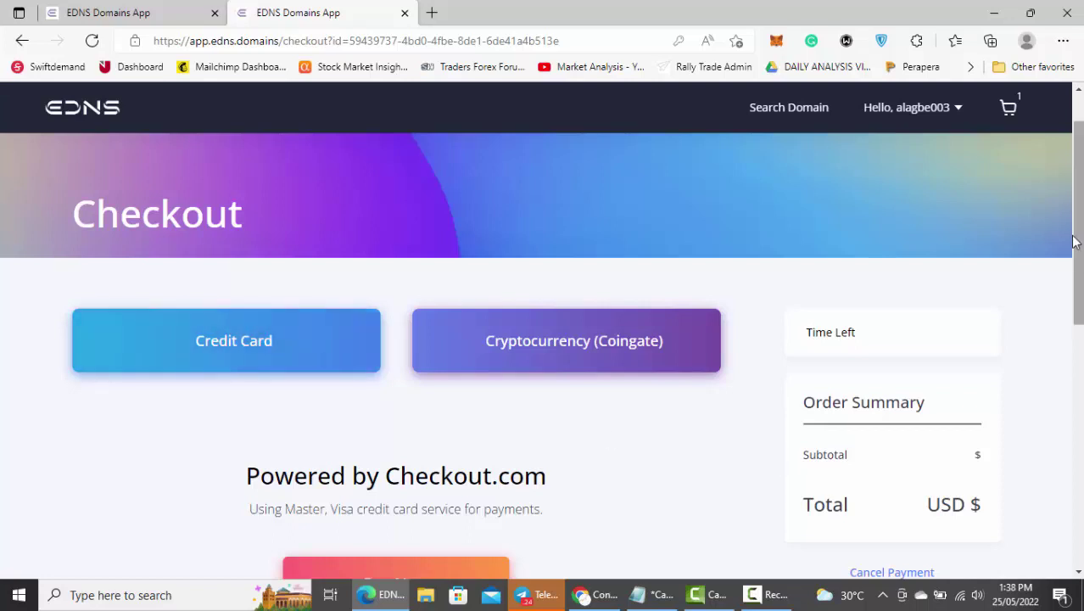
pyautogui.scroll(-3, 1081, 241)
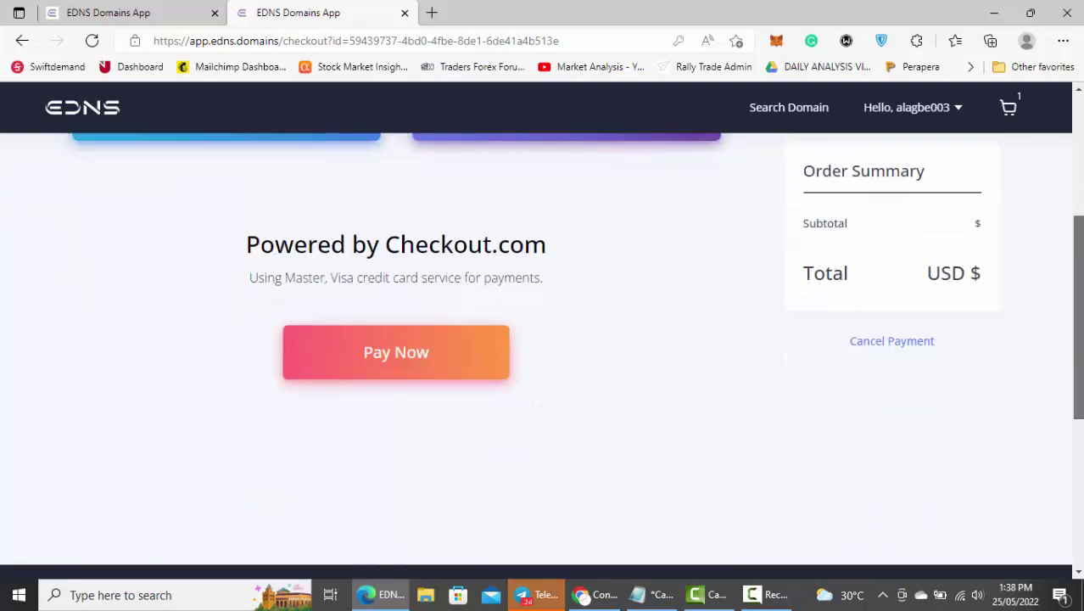
pyautogui.scroll(1, 1079, 255)
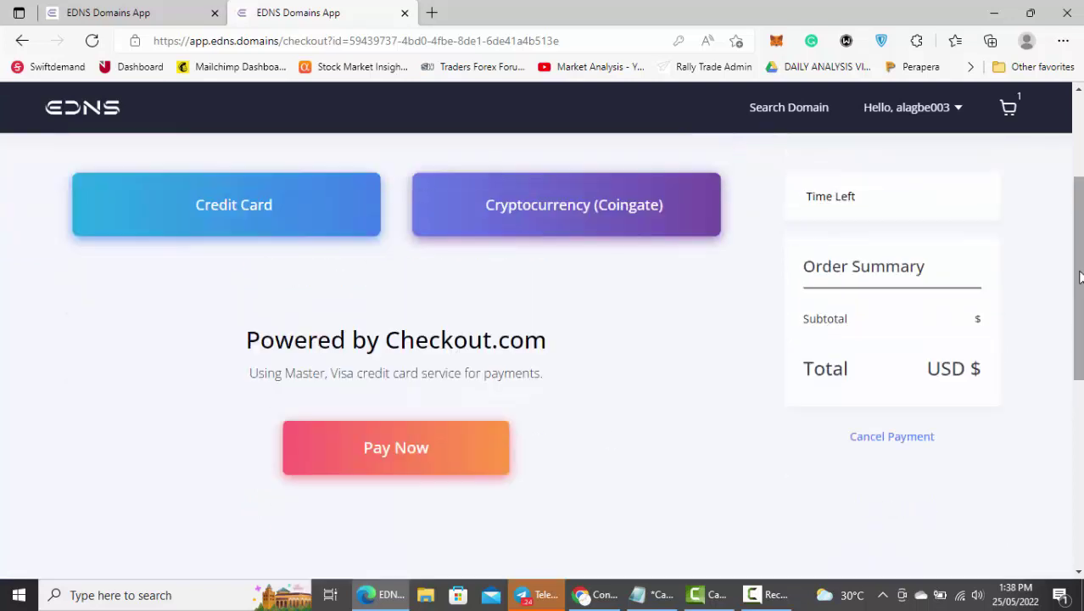
pyautogui.click(393, 459)
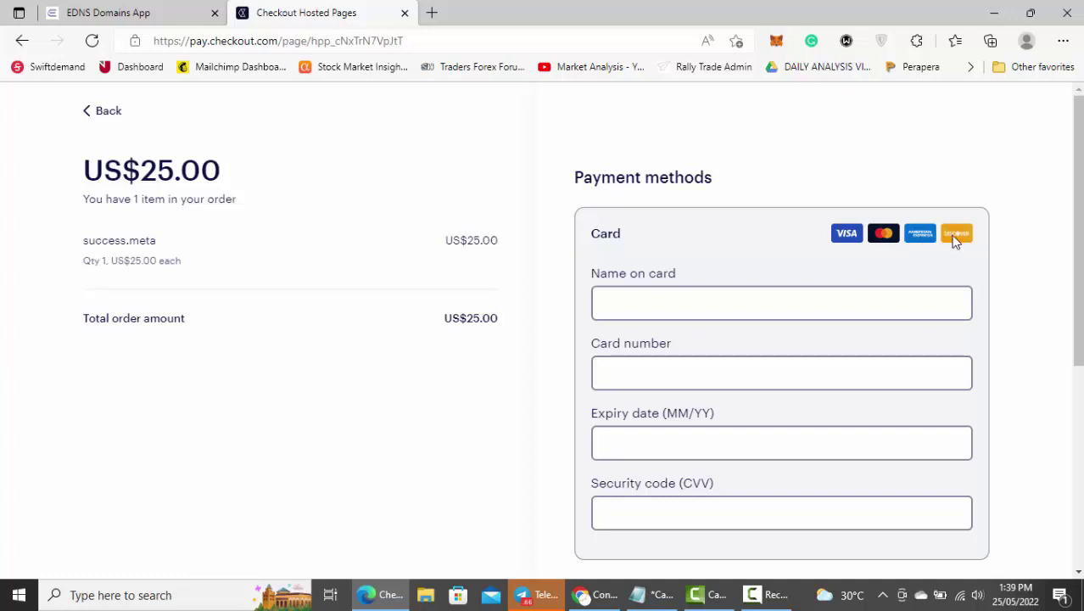
# Review the US$25.00 Checkout.com card form, then go back unpaid to the EDNS checkout.
pyautogui.scroll(-1, 631, 211)
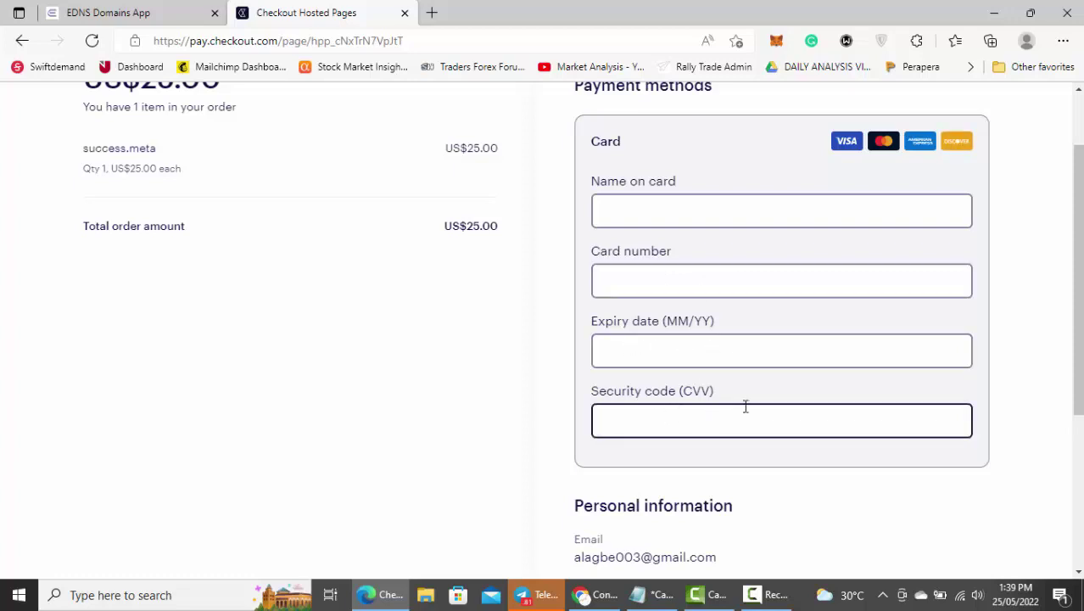
pyautogui.moveTo(1079, 273); pyautogui.dragTo(1058, 212)
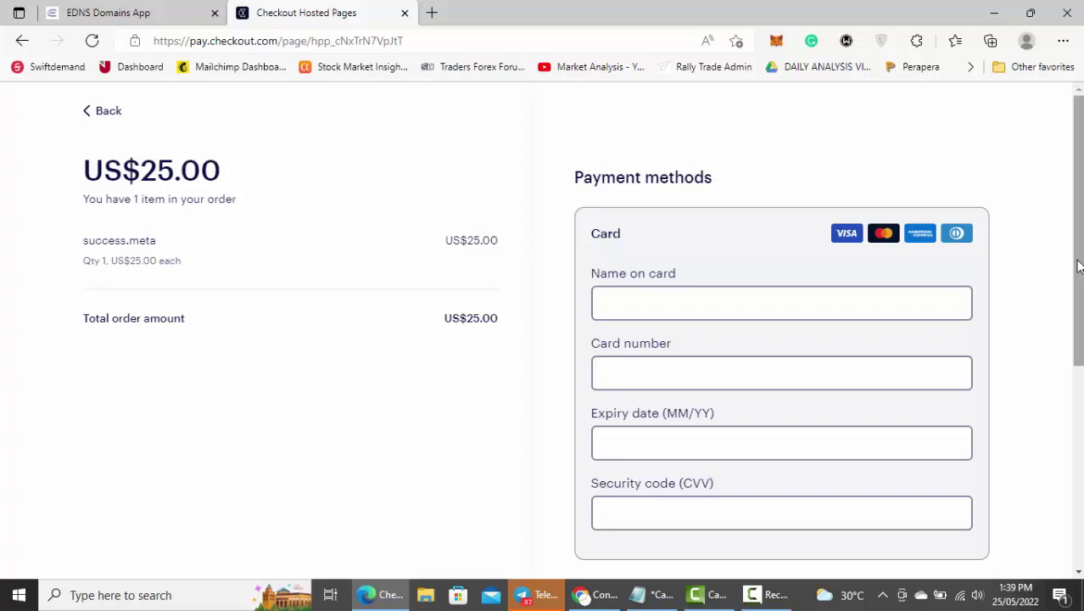
pyautogui.moveTo(1078, 267); pyautogui.dragTo(1078, 465)
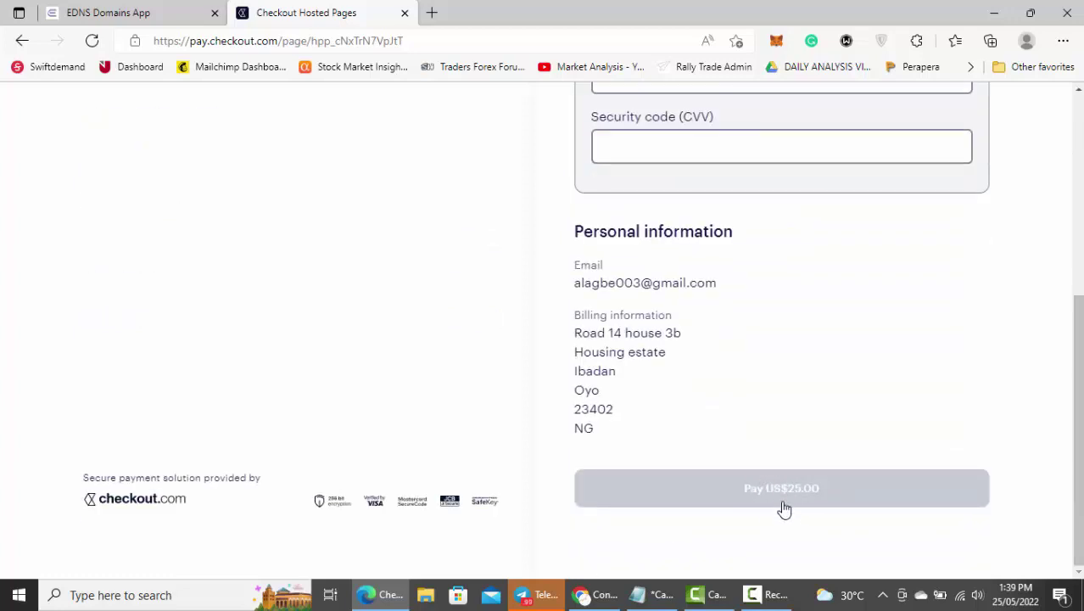
pyautogui.moveTo(1078, 458); pyautogui.dragTo(1075, 187)
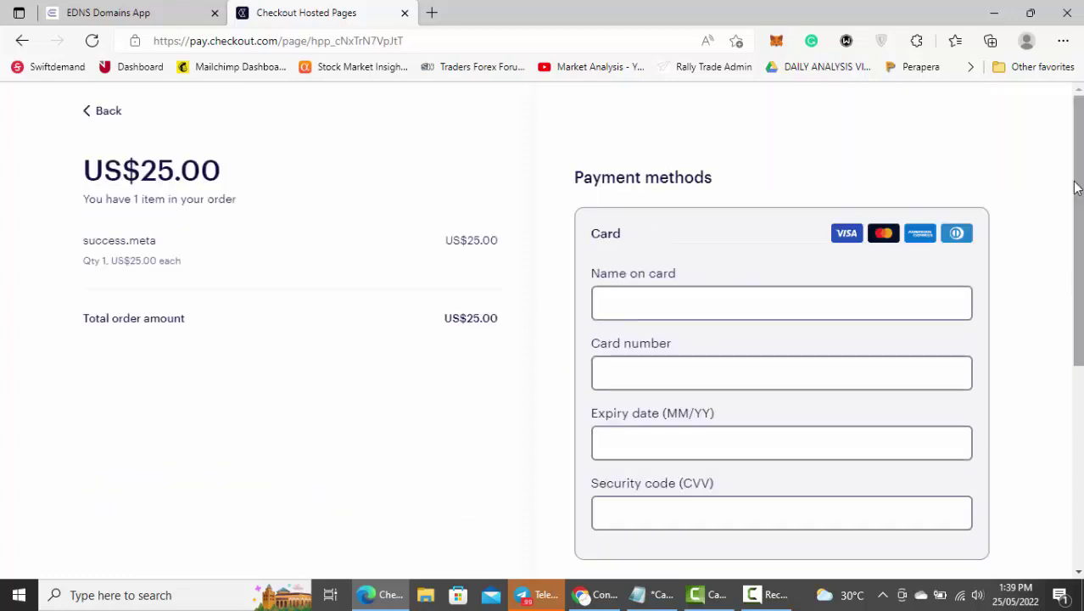
pyautogui.click(92, 119)
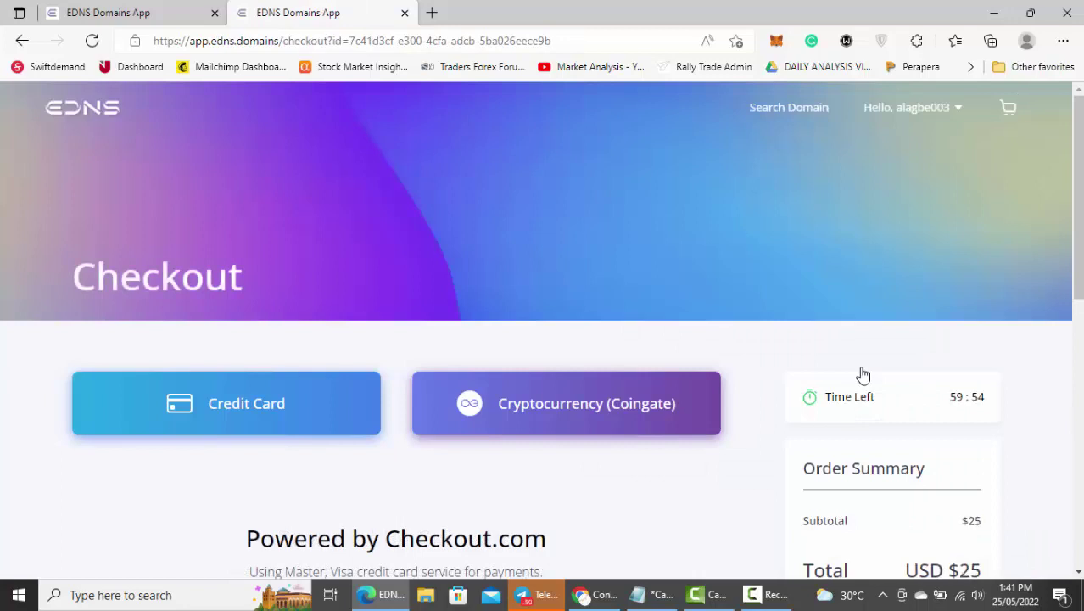
# Select Cryptocurrency (Coingate) as the payment method for the success.meta order.
pyautogui.scroll(-2, 1077, 243)
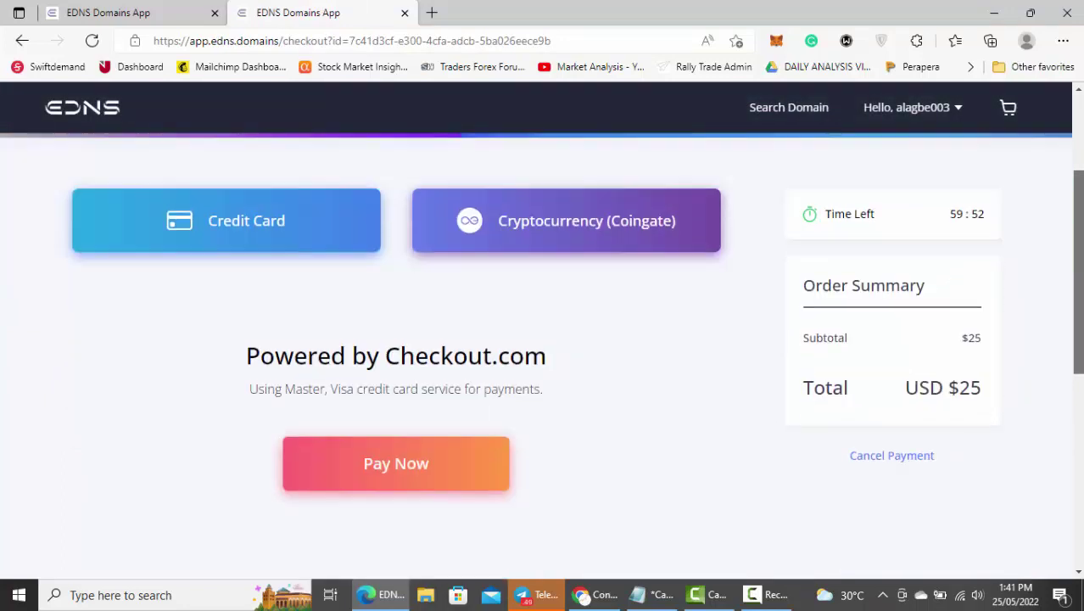
pyautogui.scroll(1, 1077, 255)
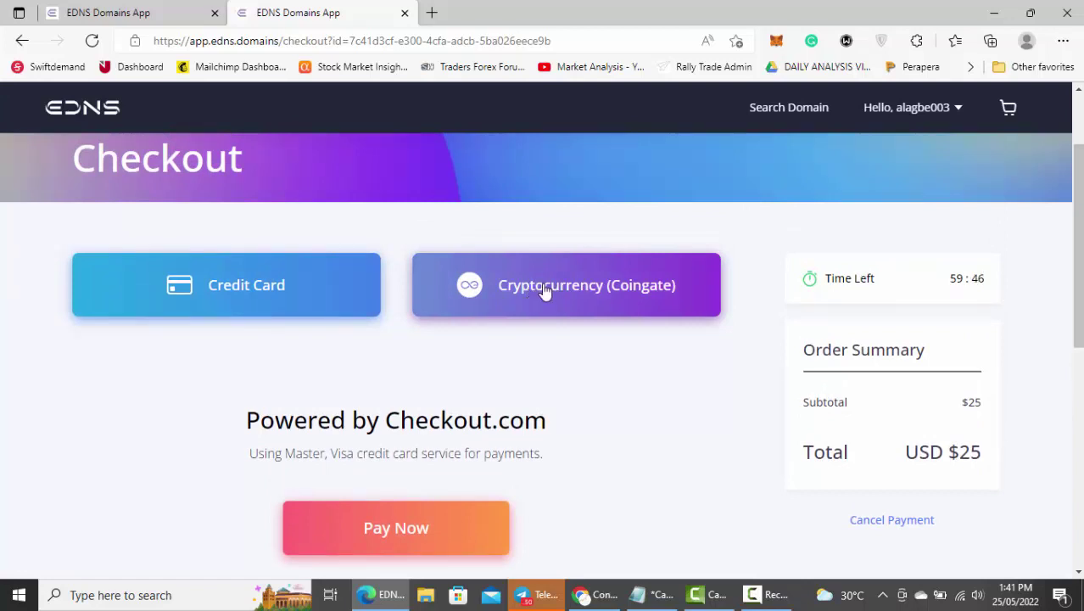
pyautogui.click(544, 291)
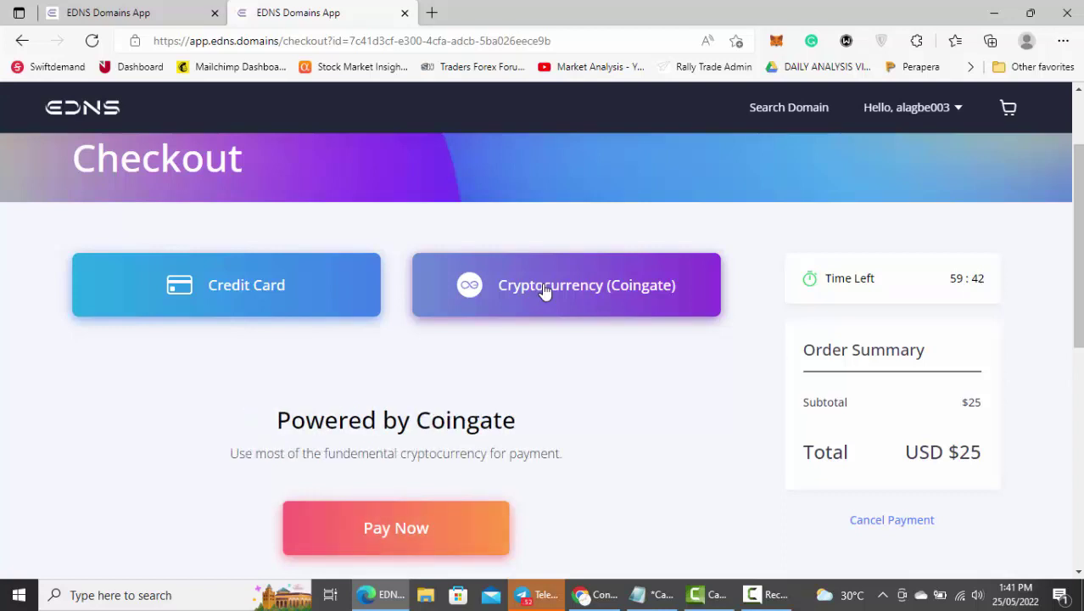
# Open the CoinGate payment invoice for the 25 USD order.
pyautogui.click(415, 541)
pyautogui.scroll(1, 1079, 302)
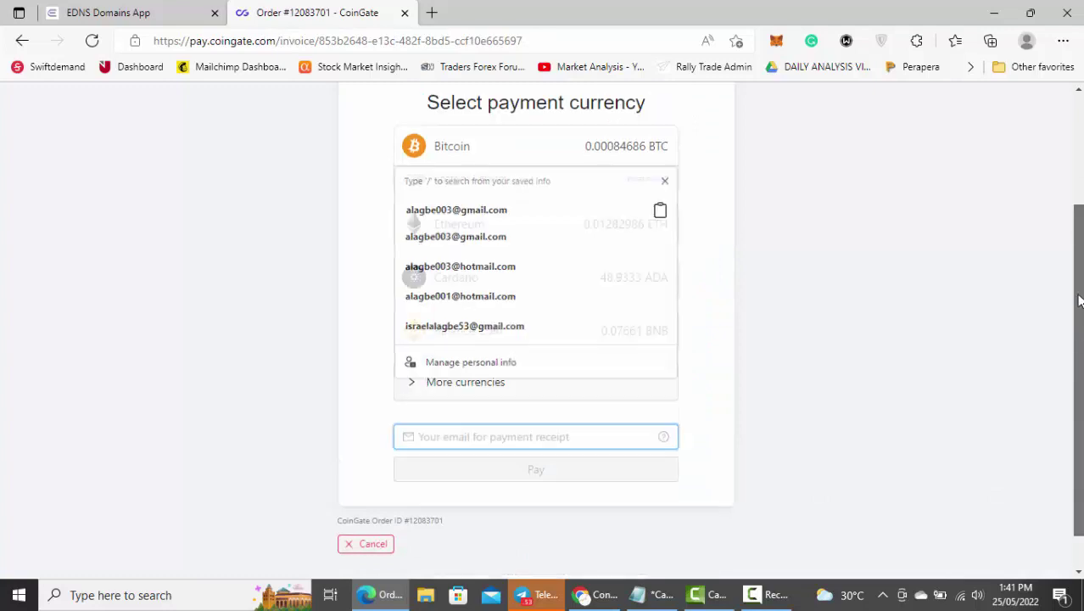
pyautogui.scroll(1, 1079, 301)
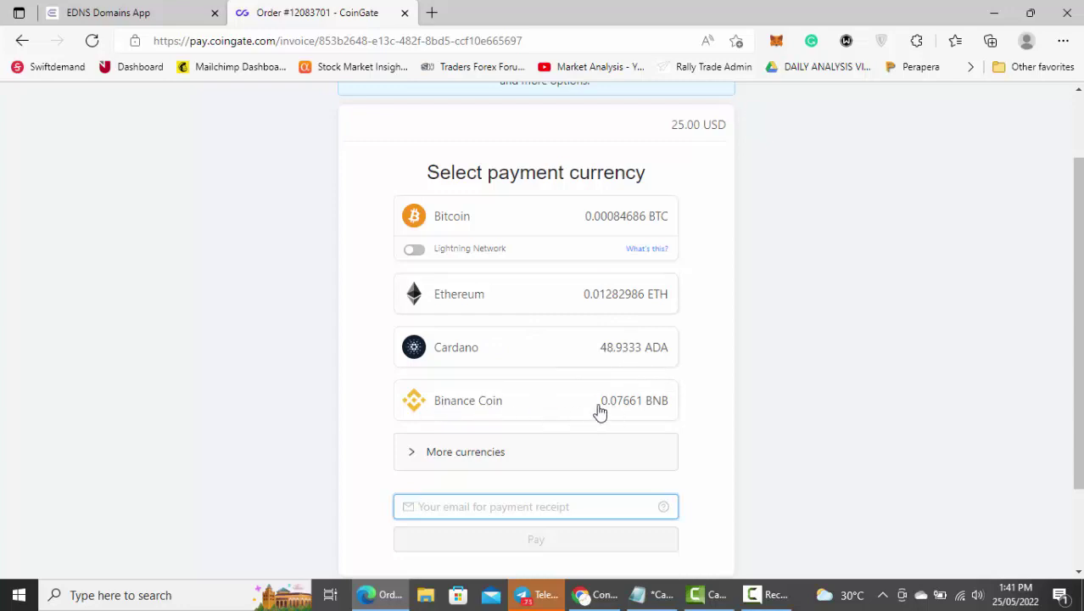
# Expand and browse More currencies on the invoice, then return to the EDNS cart.
pyautogui.click(451, 458)
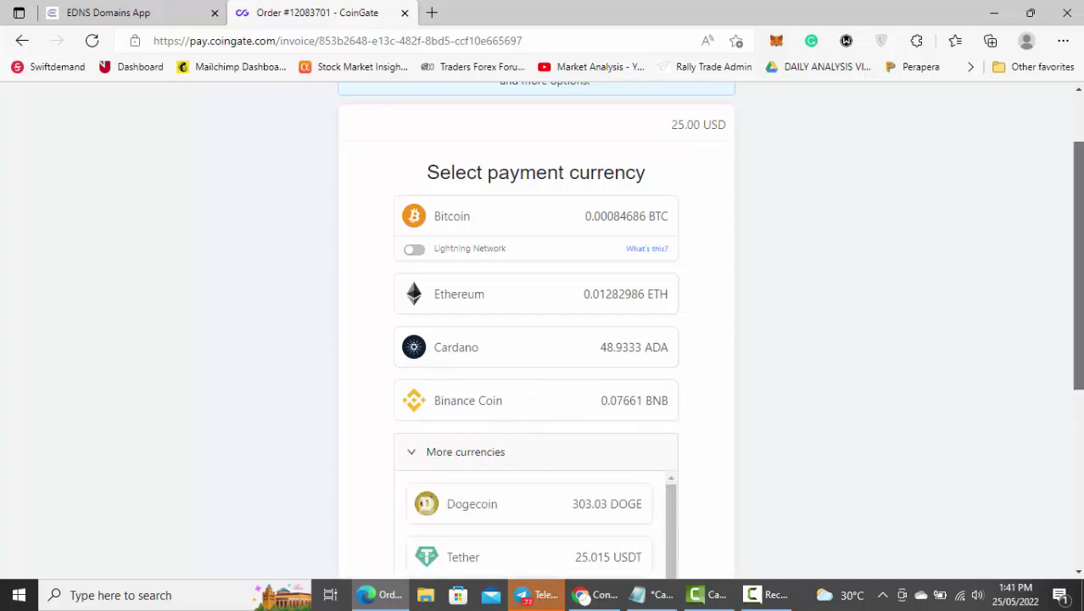
pyautogui.scroll(-2, 1078, 340)
pyautogui.scroll(-1, 543, 340)
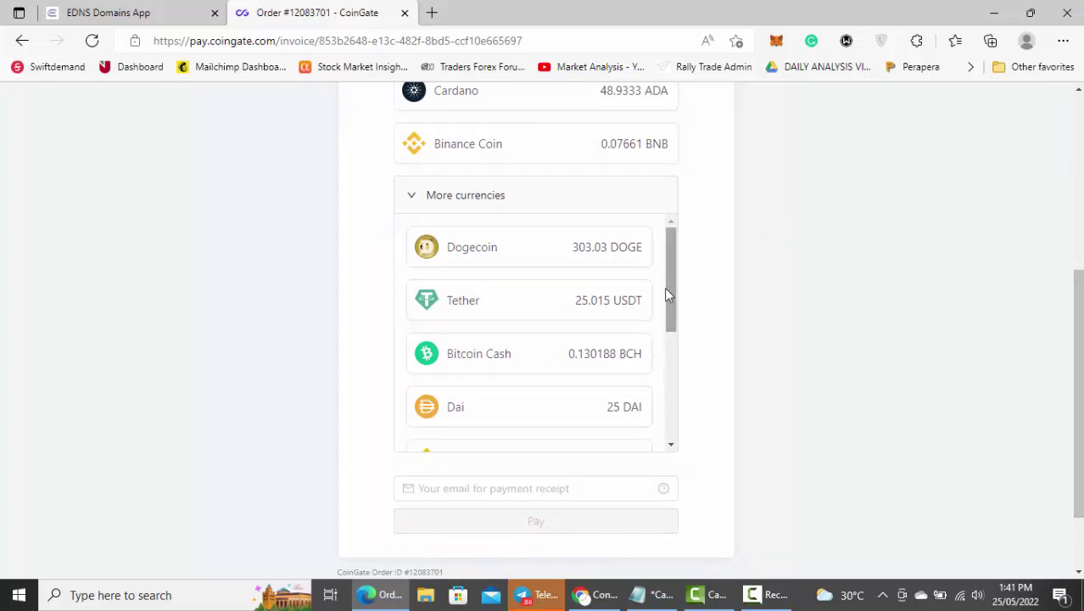
pyautogui.moveTo(676, 308); pyautogui.dragTo(669, 407)
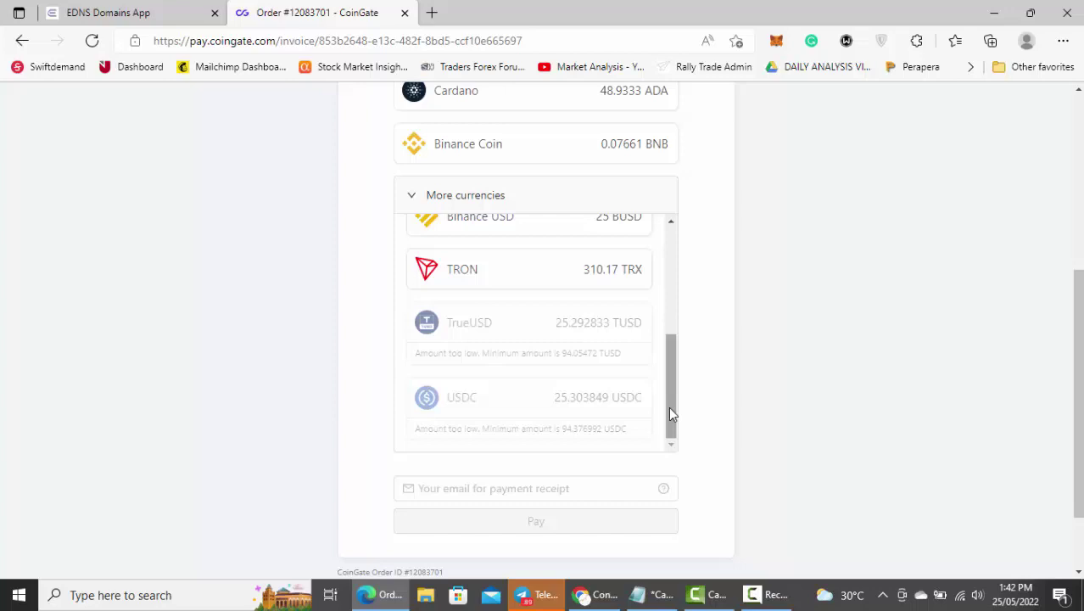
pyautogui.moveTo(669, 407); pyautogui.dragTo(657, 270)
pyautogui.scroll(4, 1055, 221)
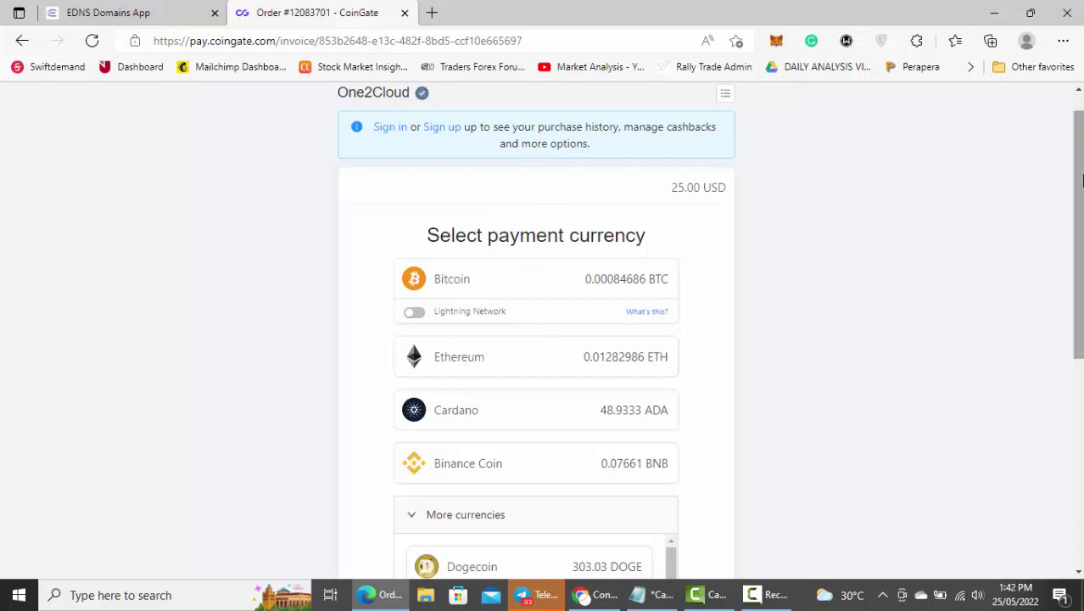
pyautogui.moveTo(1076, 193); pyautogui.dragTo(1080, 144)
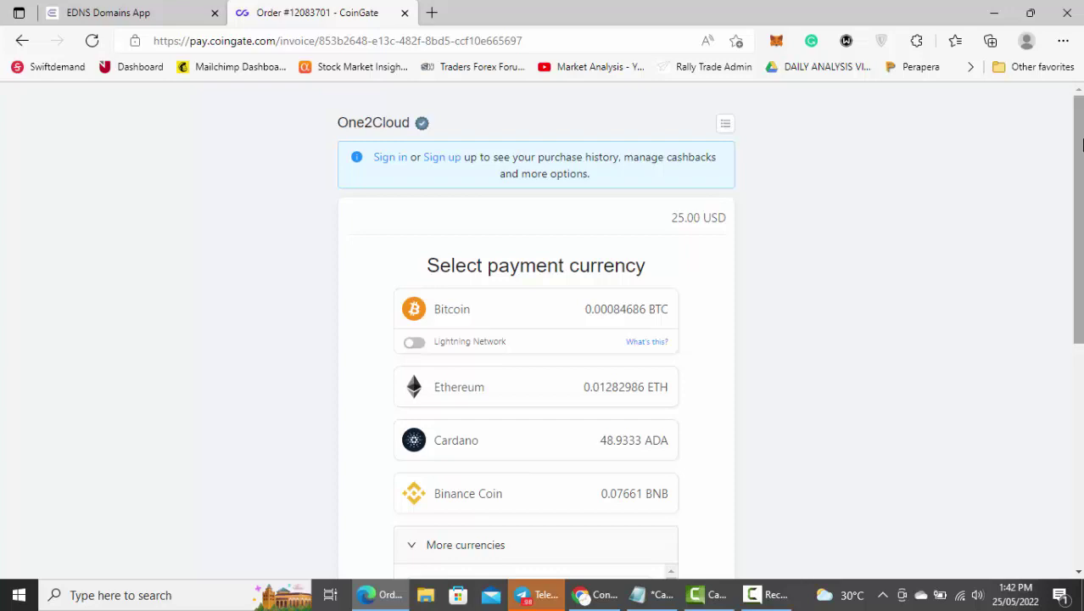
pyautogui.hotkey('alt', 'Left')
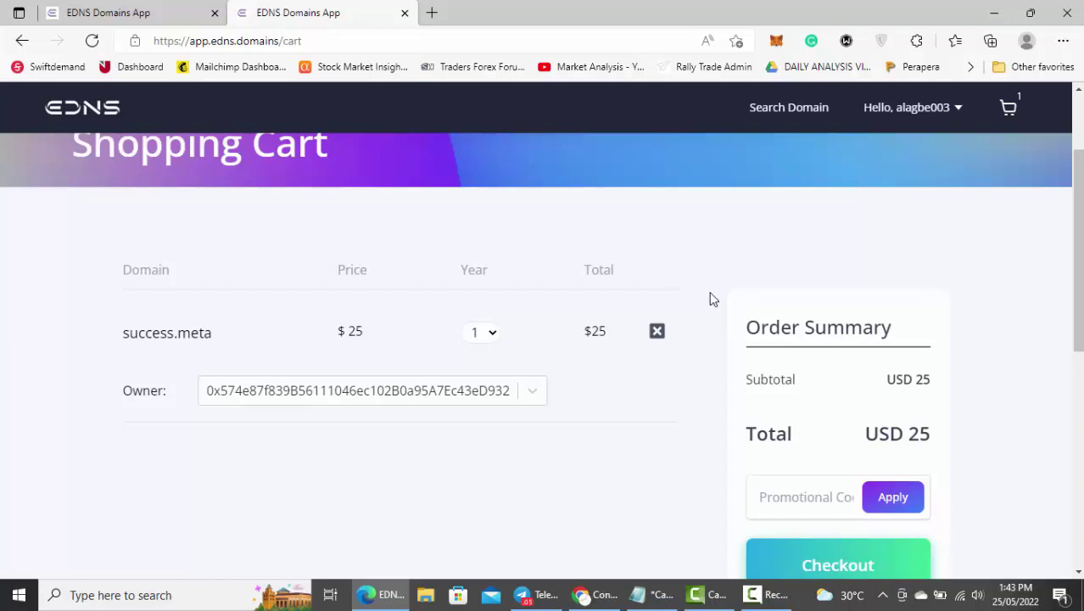
# Apply promo code Free1Year to the success.meta order, then continue to checkout.
pyautogui.click(773, 496)
pyautogui.write('Free1Year')
pyautogui.click(885, 506)
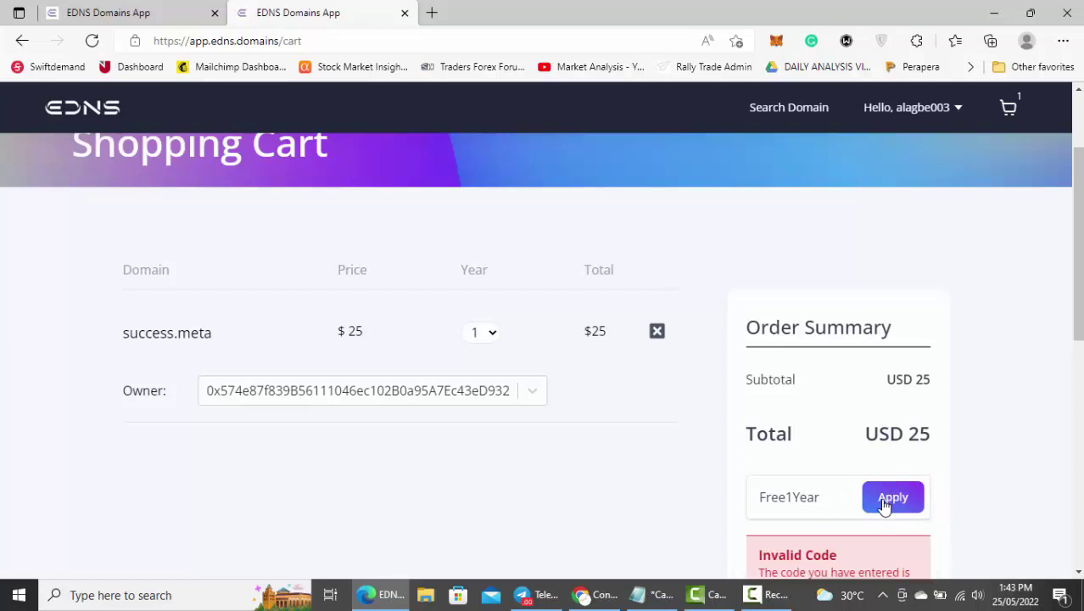
pyautogui.scroll(-2, 858, 390)
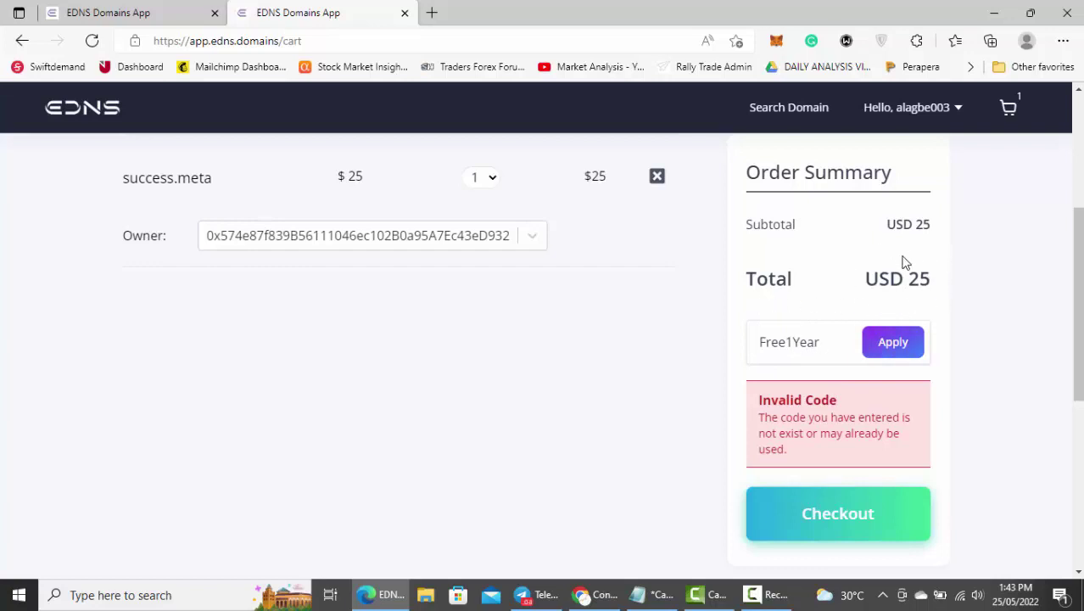
pyautogui.click(842, 519)
pyautogui.moveTo(910, 107)
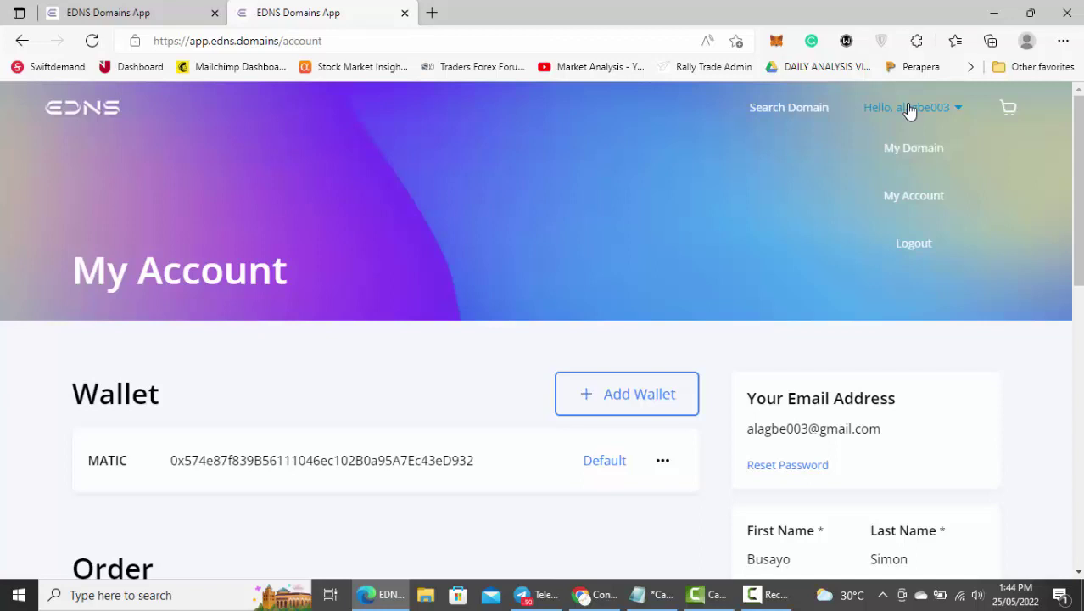
# Choose My Domain from the Hello account menu and scroll to the success.meta card.
pyautogui.click(909, 150)
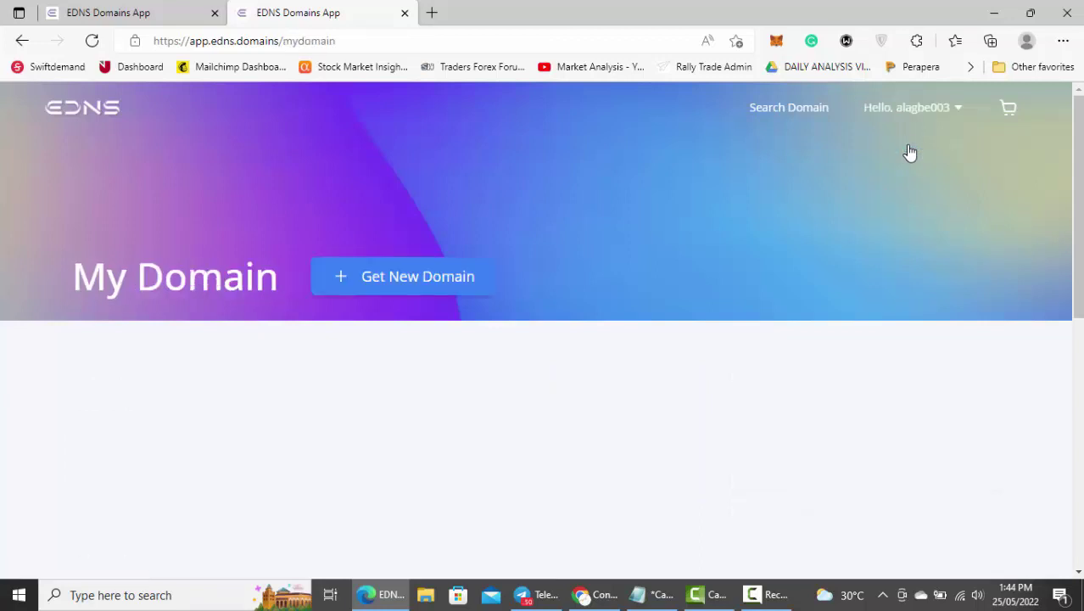
pyautogui.scroll(-1, 1077, 203)
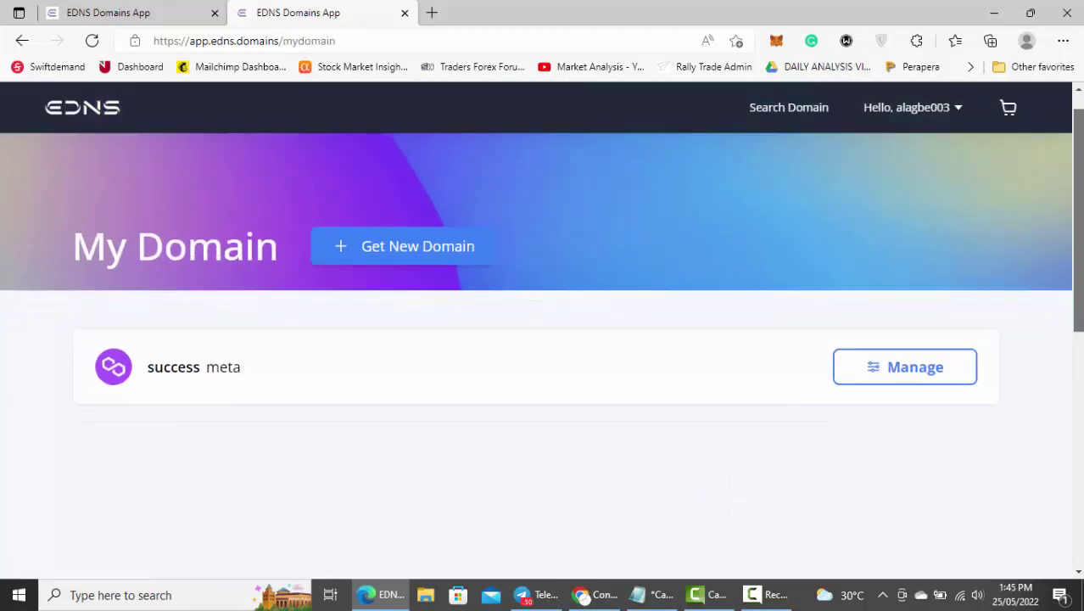
pyautogui.scroll(-1, 1077, 254)
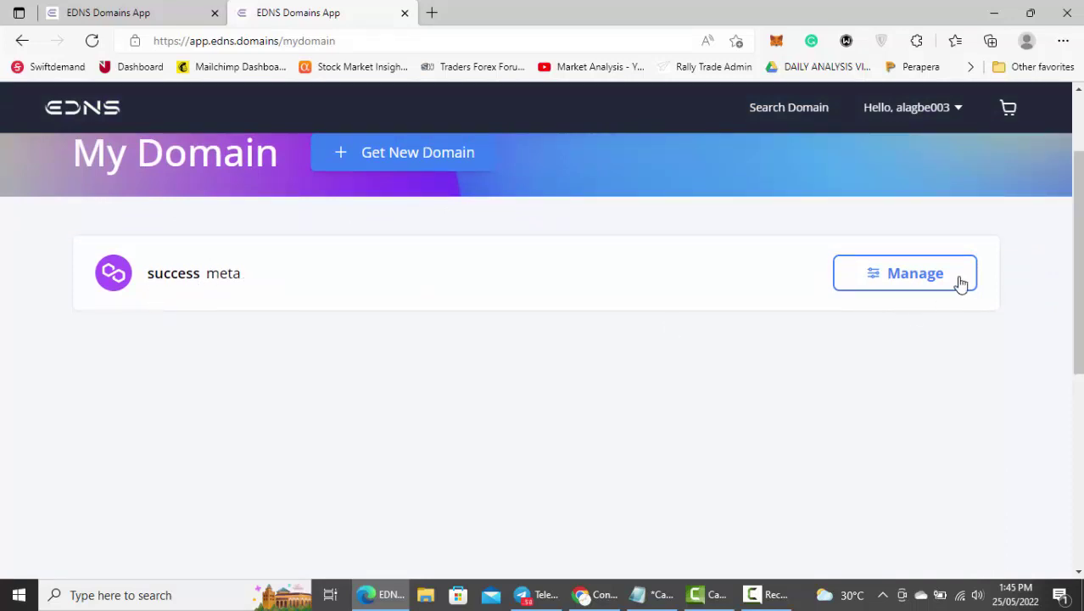
# Manage success.meta and review its parent, registrant, controller, resolver and 25 May 2023 expiry.
pyautogui.click(915, 276)
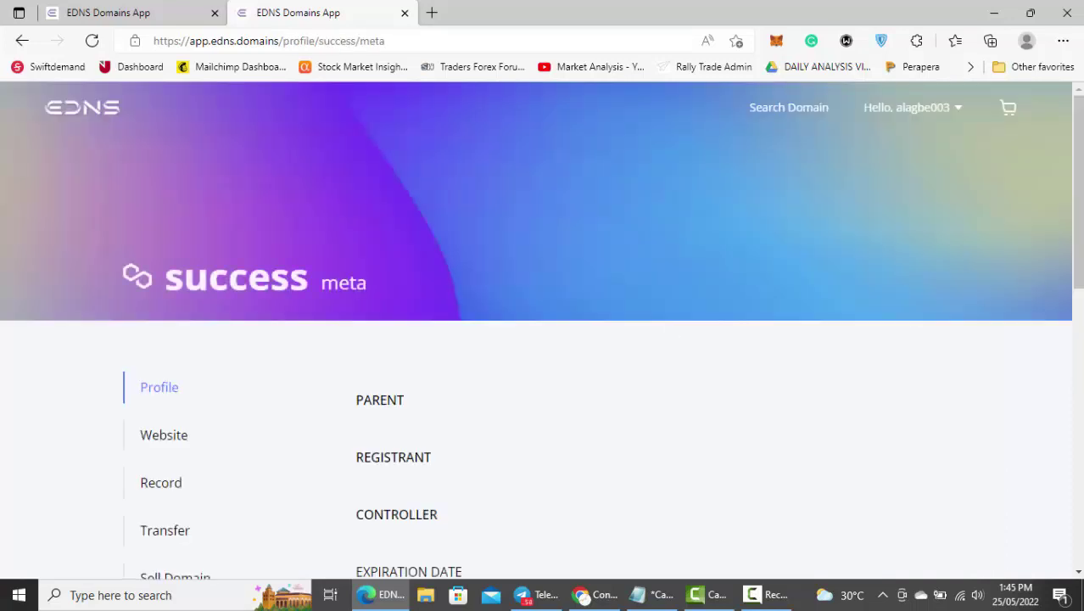
pyautogui.scroll(-2, 543, 339)
pyautogui.scroll(-1, 543, 339)
pyautogui.scroll(-1, 543, 339)
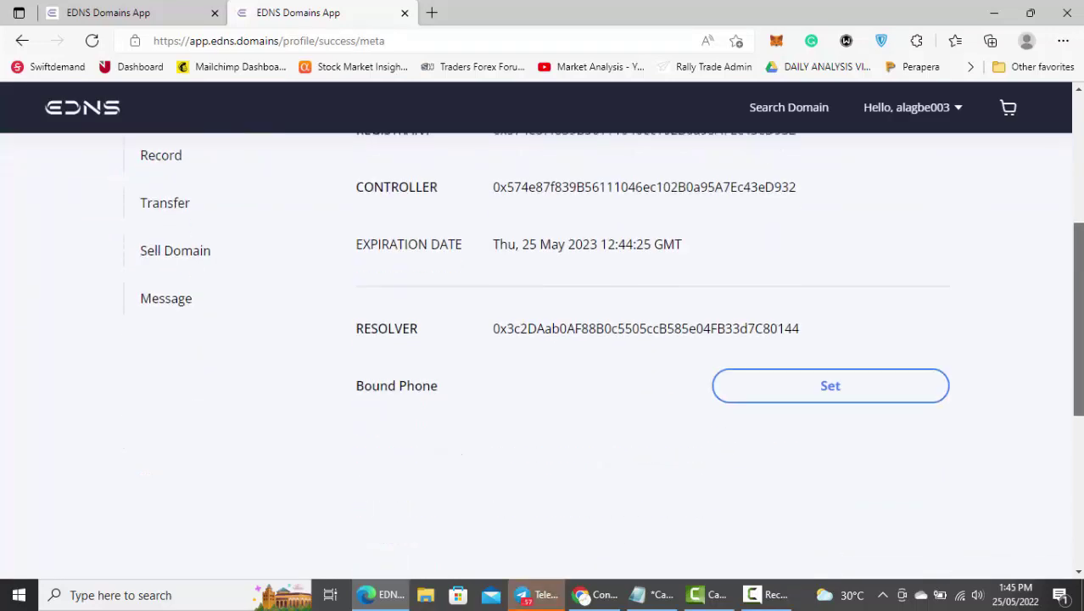
pyautogui.scroll(2, 543, 340)
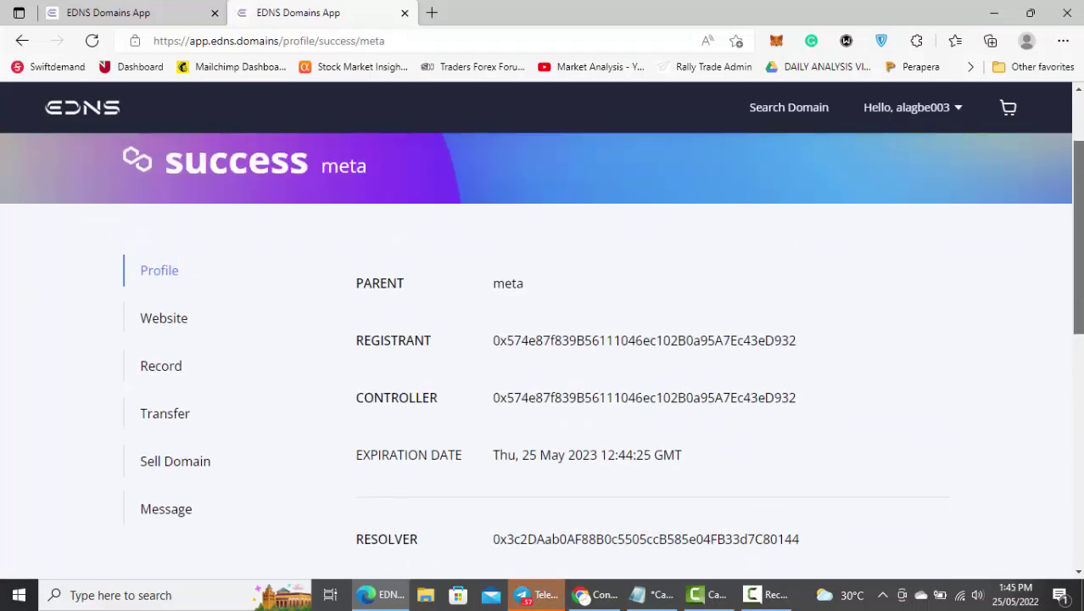